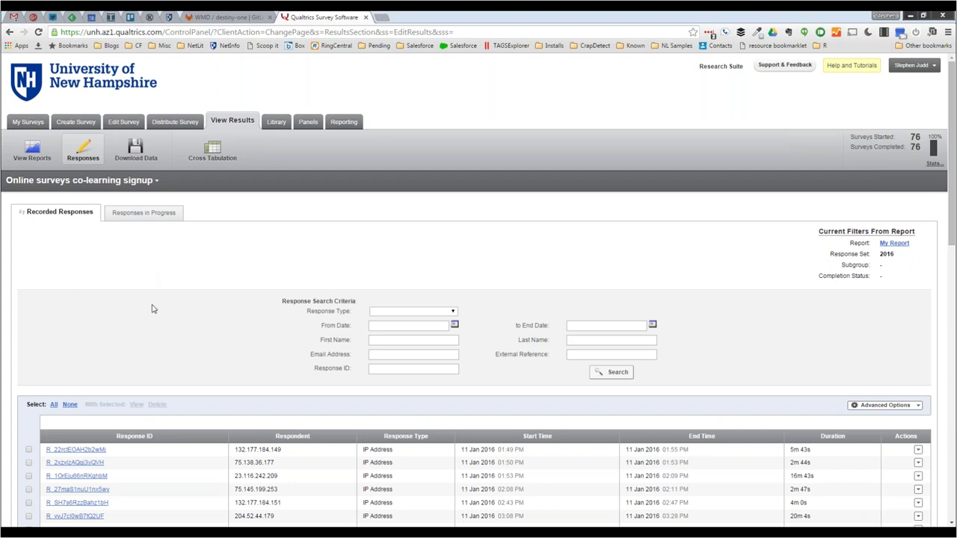
scroll(152, 309, down, 3)
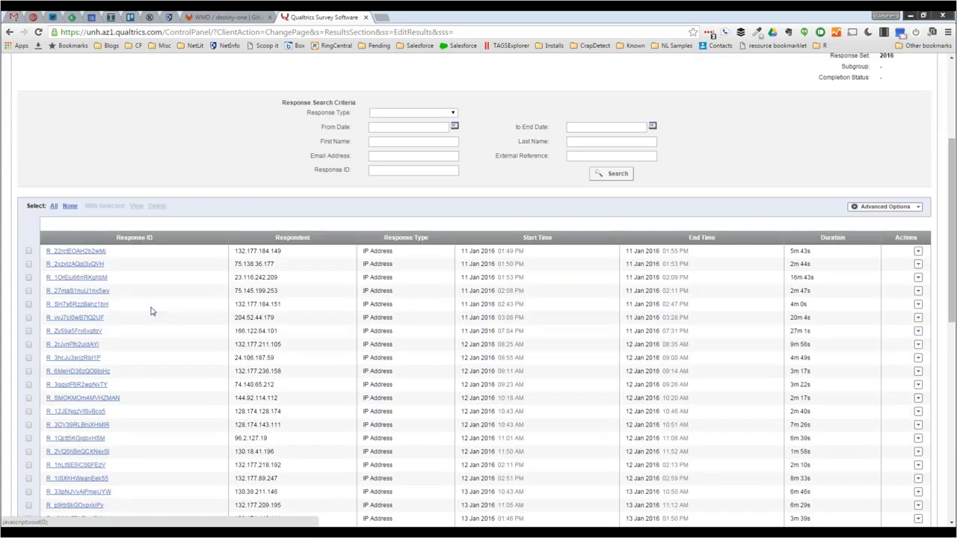
scroll(151, 311, down, 6)
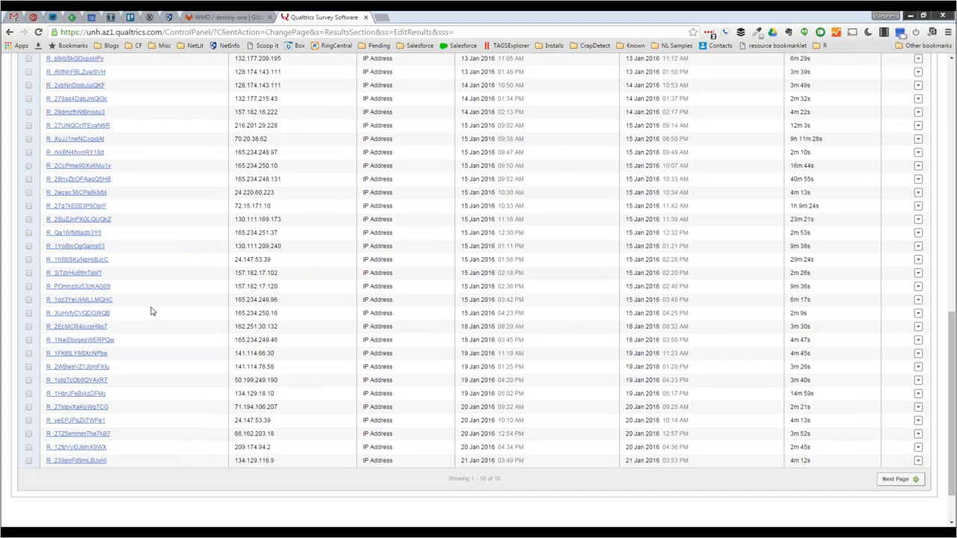
scroll(146, 291, up, 3)
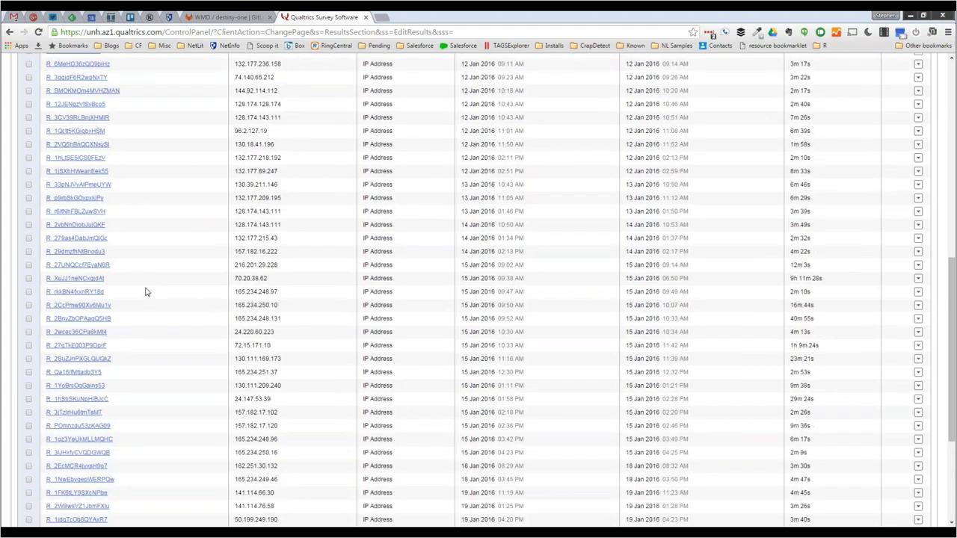
scroll(146, 291, up, 5)
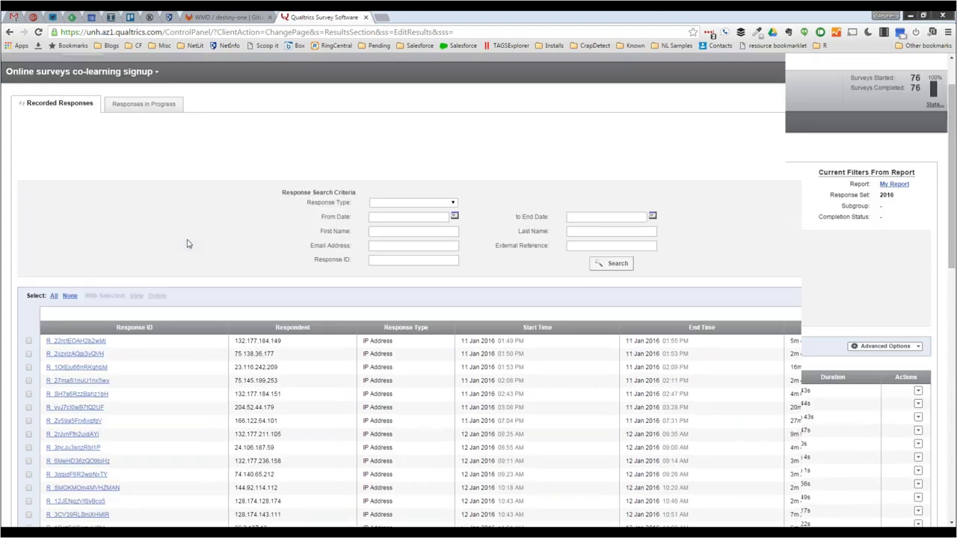
scroll(187, 244, up, 2)
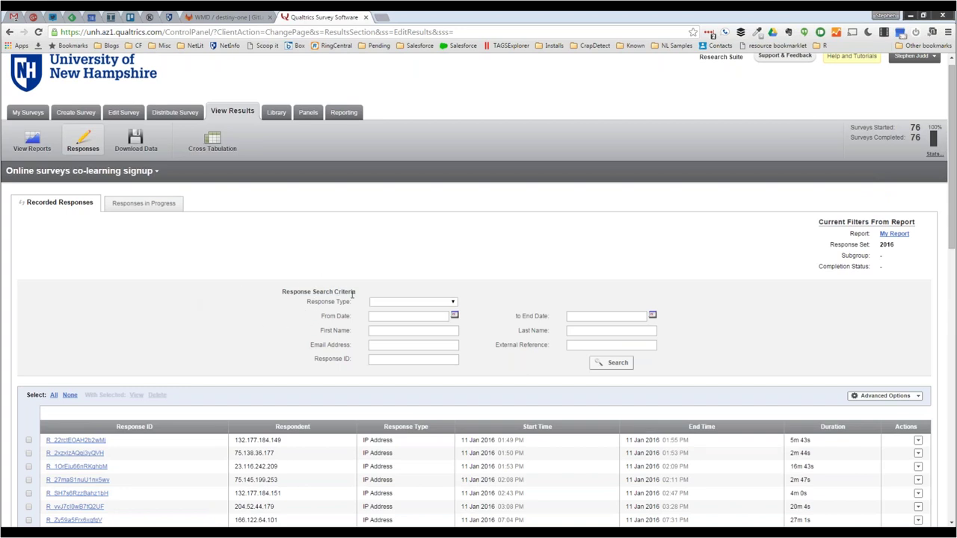
drag(357, 294, 281, 293)
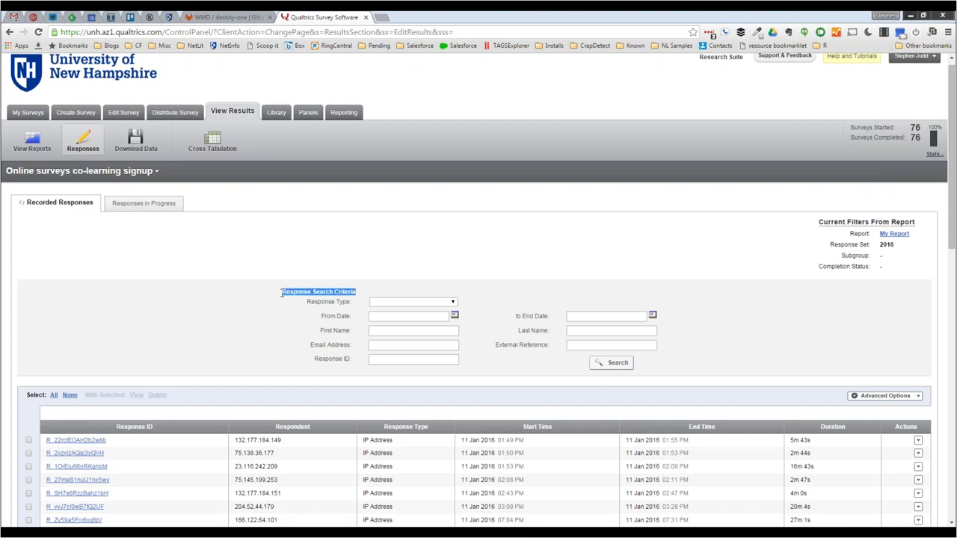
click(285, 307)
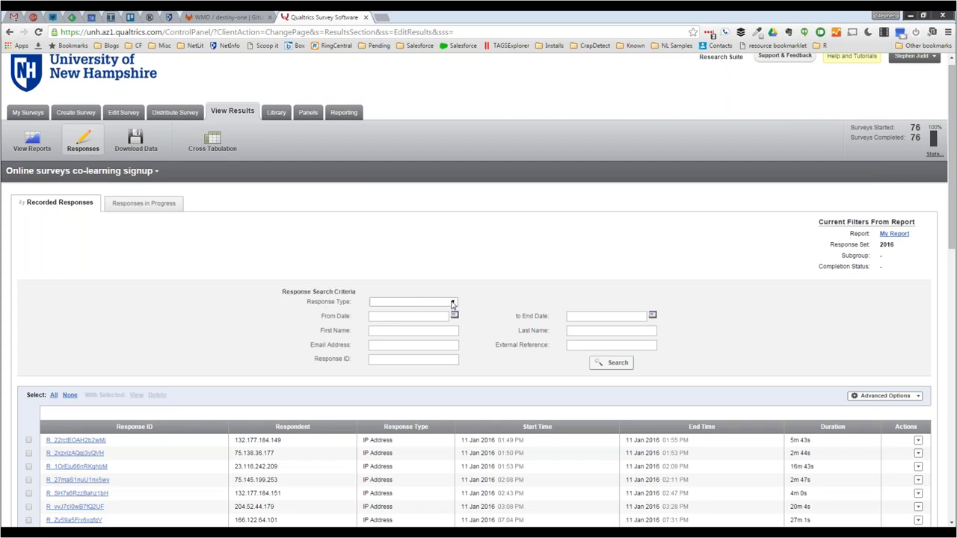
click(452, 304)
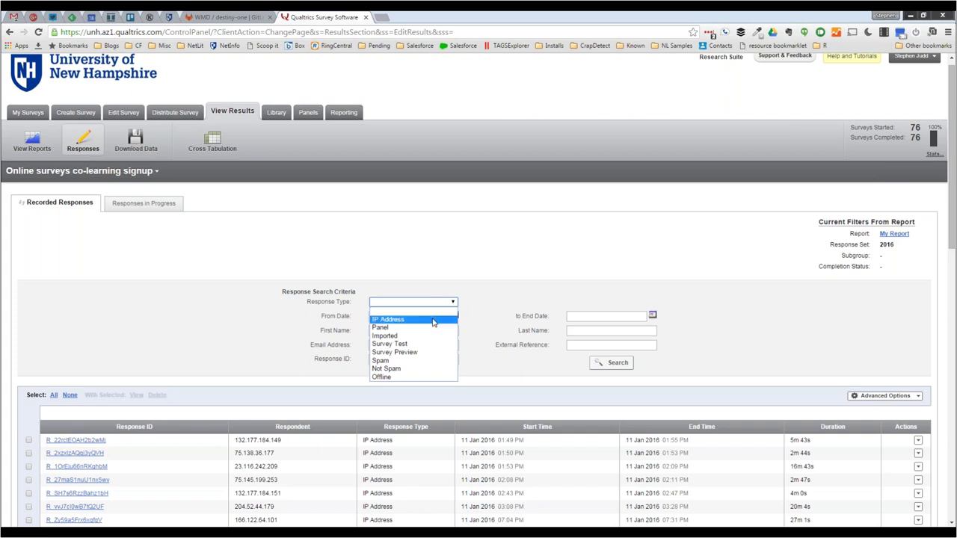
click(212, 310)
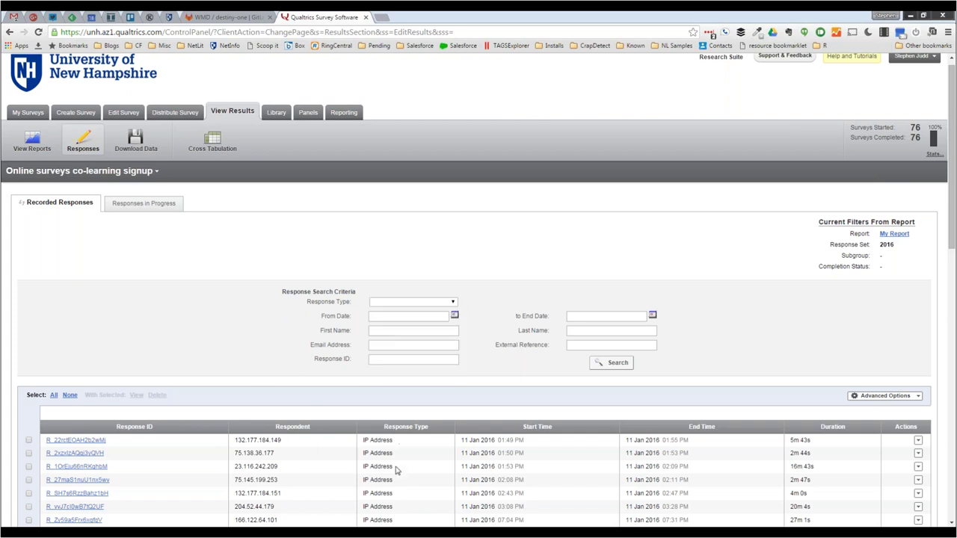
scroll(479, 299, down, 5)
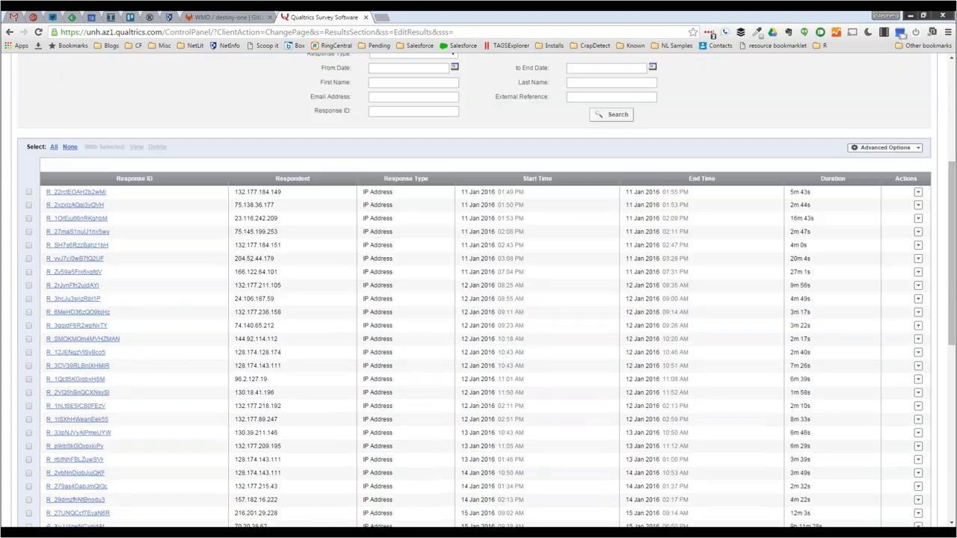
scroll(388, 443, down, 5)
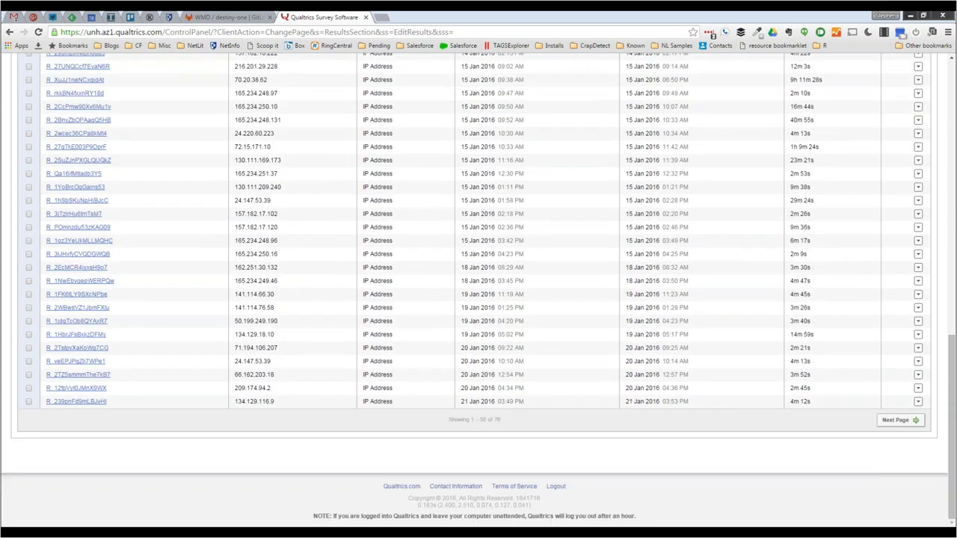
scroll(389, 444, up, 15)
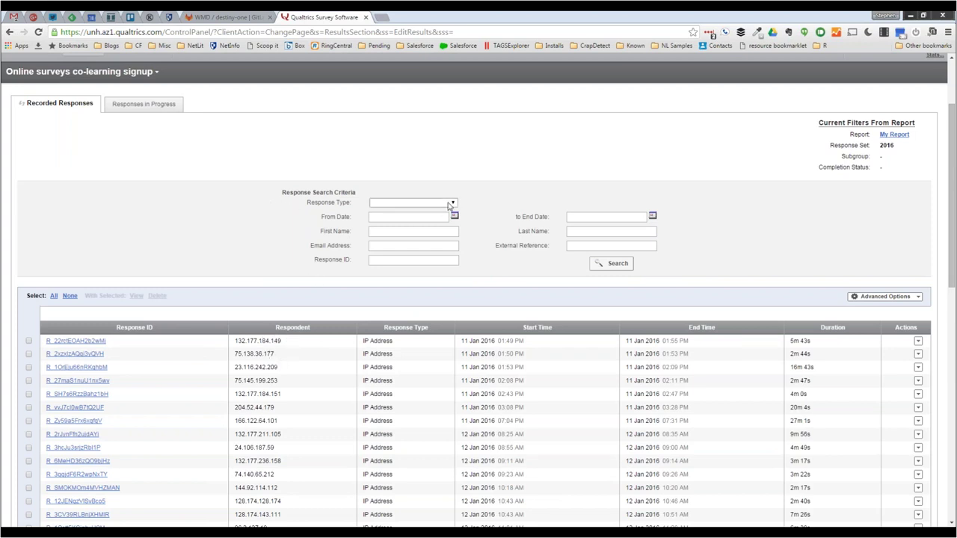
- Filter the recorded responses to Response Type Survey Preview and search, which returns no results
click(452, 204)
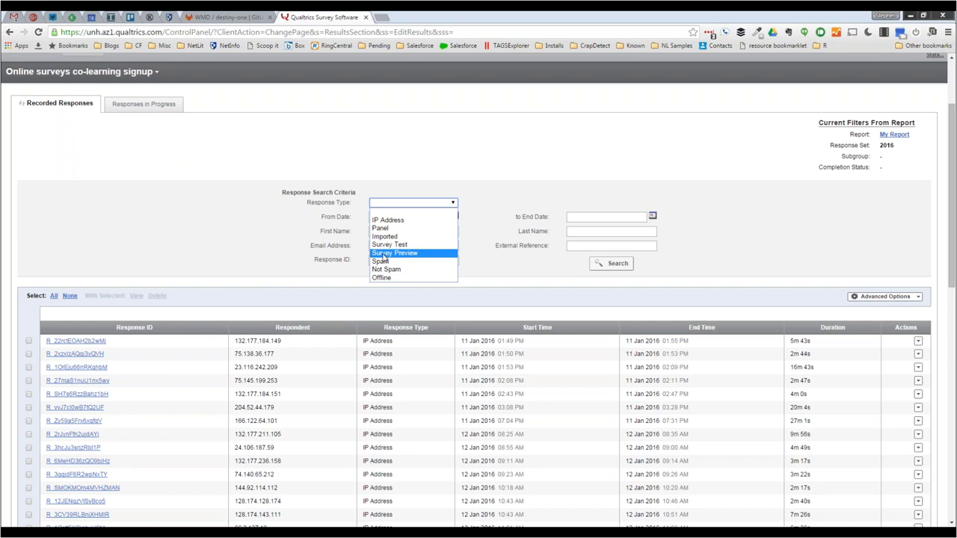
click(382, 254)
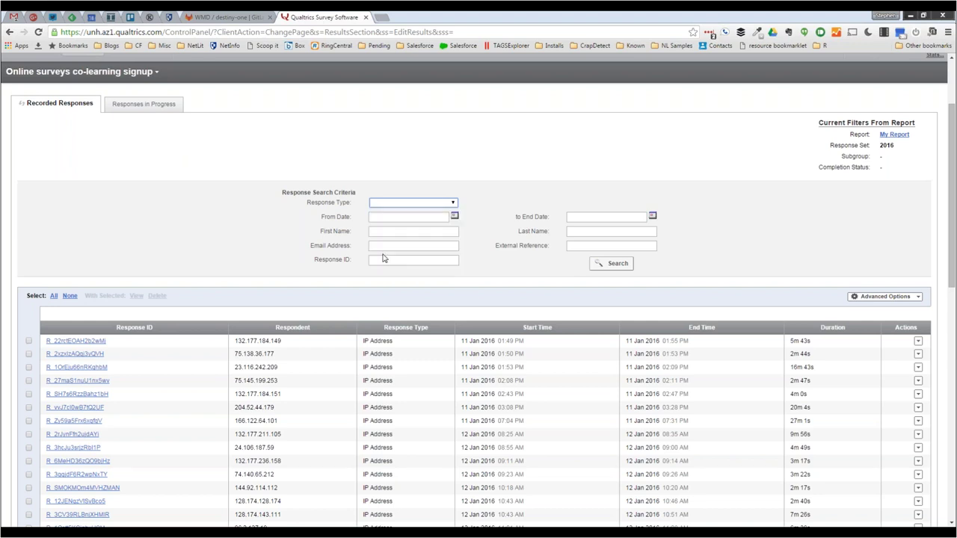
click(609, 265)
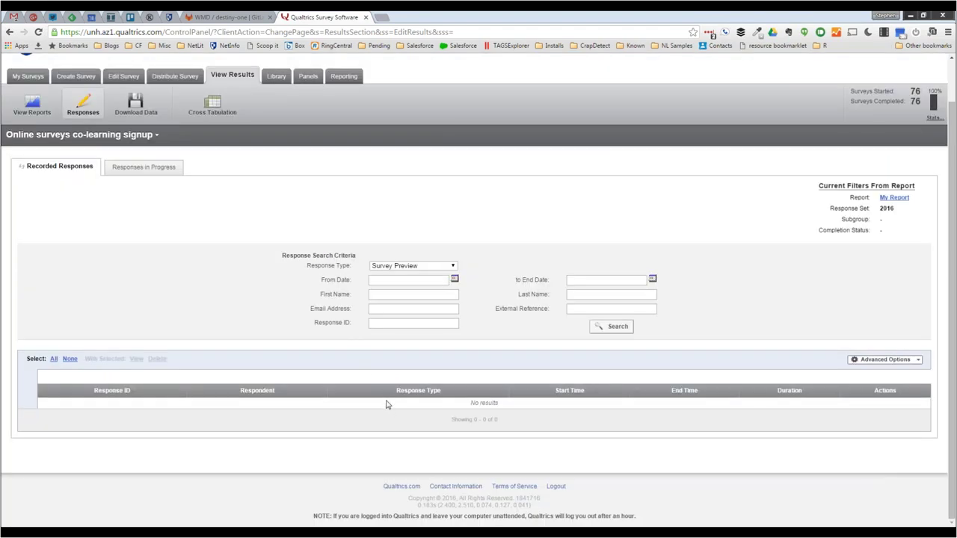
- Open a preview of the co-learning signup survey from the survey editor
scroll(233, 245, up, 1)
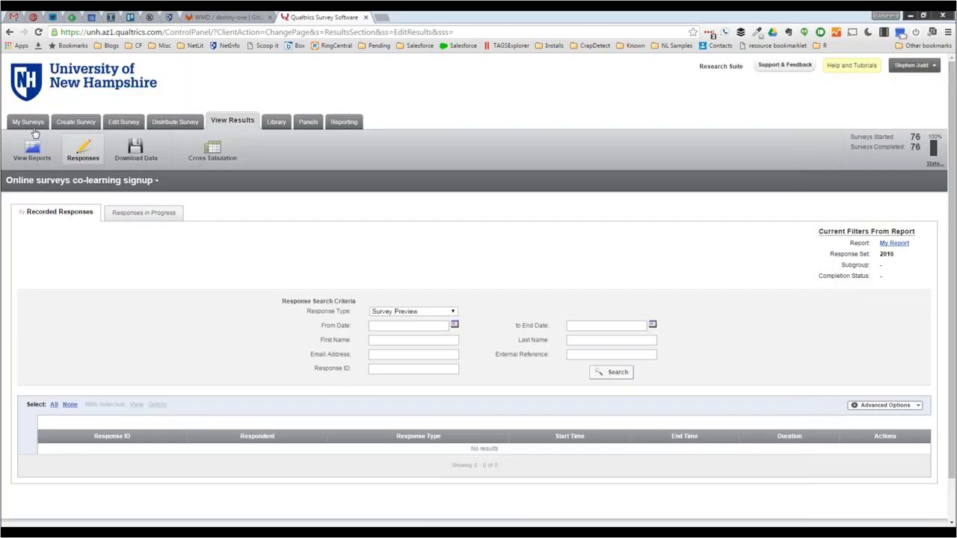
click(125, 123)
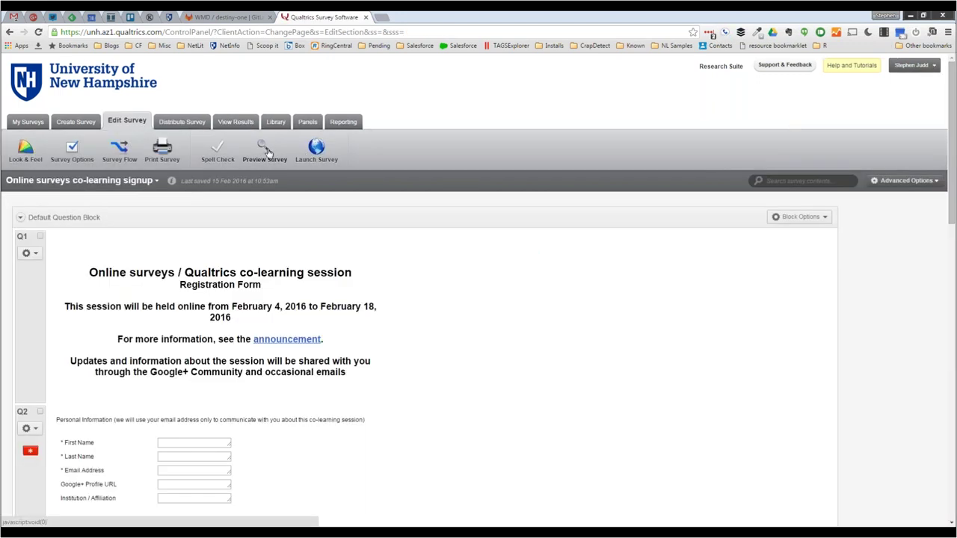
click(267, 149)
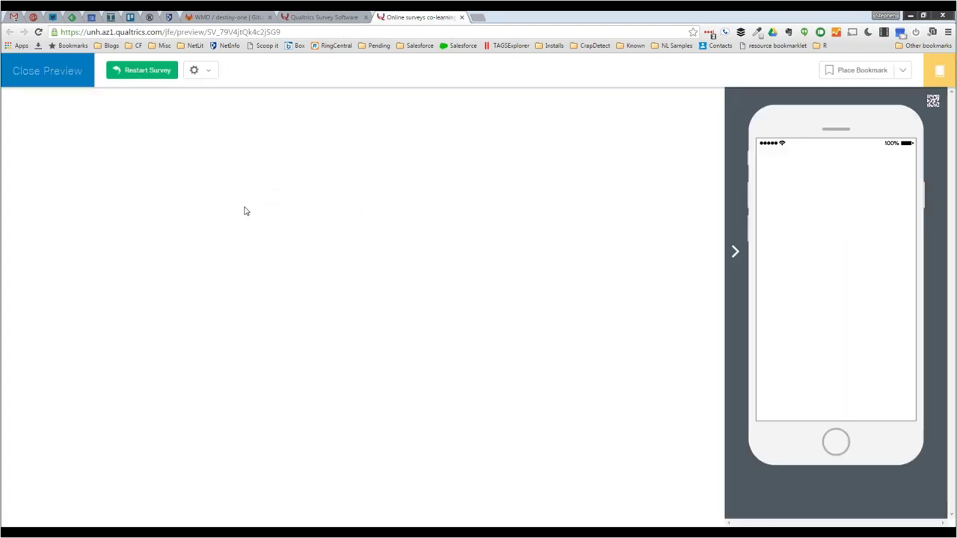
- Enter a first name, last name and e-mail address in the preview's personal information fields
scroll(431, 281, down, 2)
click(429, 276)
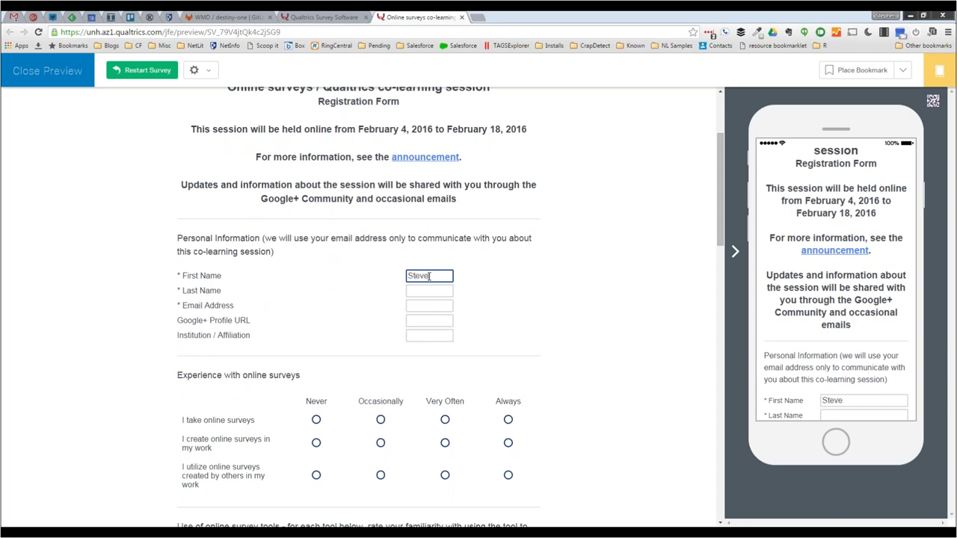
key(Tab)
key(Tab)
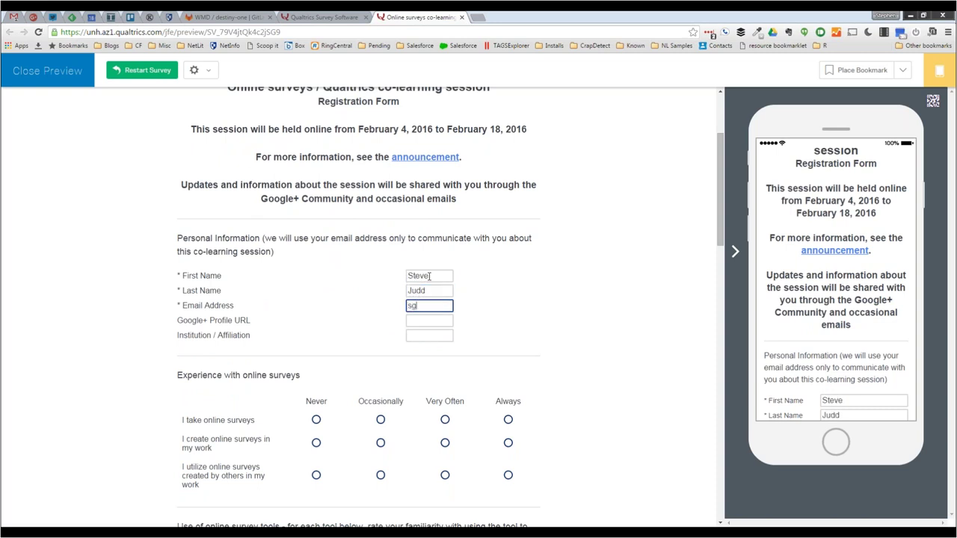
key(Tab)
key(Tab)
key(Tab)
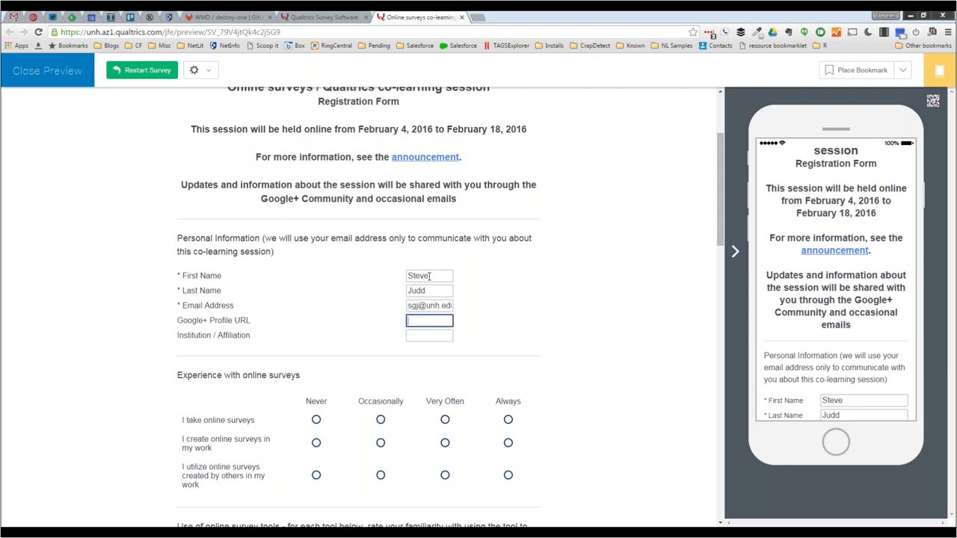
- Mark Alaska on the map question and attempt to submit the page
scroll(279, 325, down, 7)
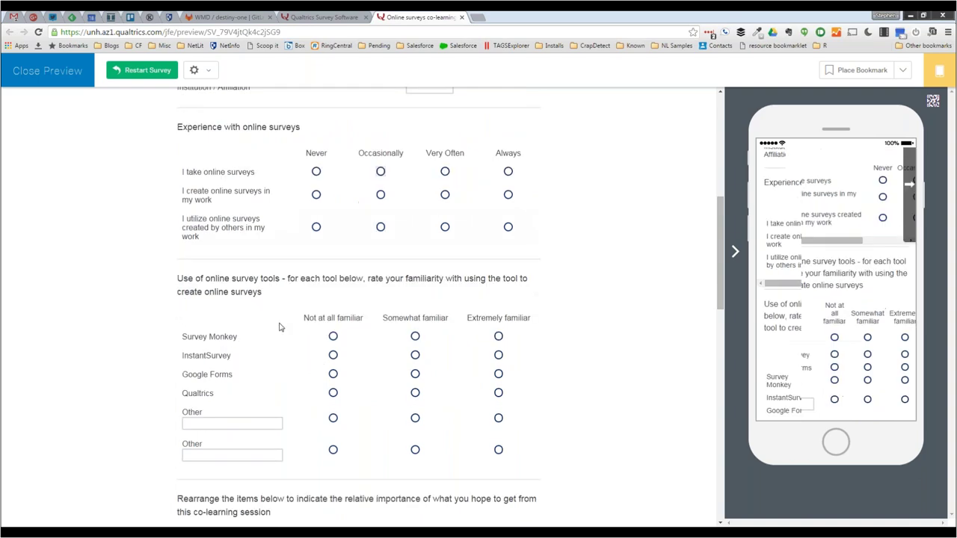
scroll(279, 325, down, 10)
click(284, 262)
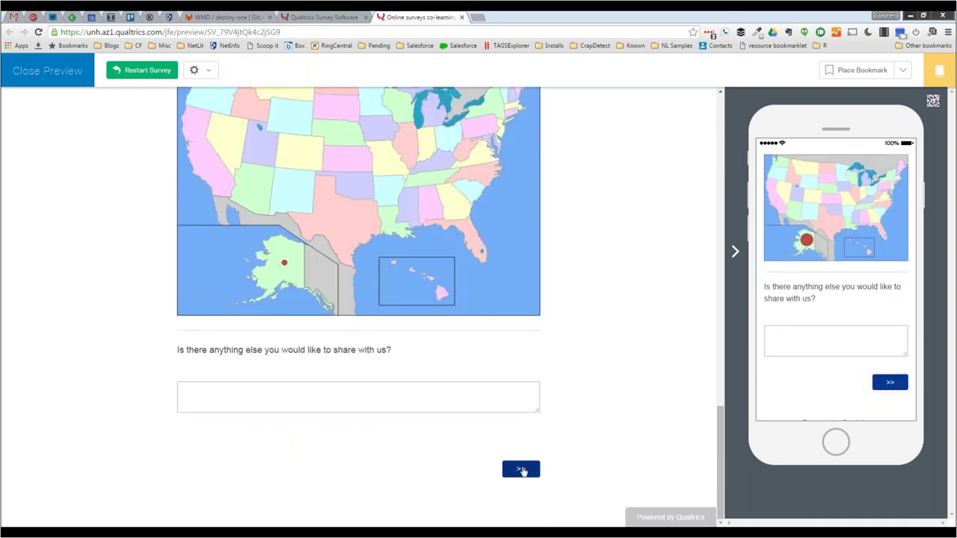
click(521, 470)
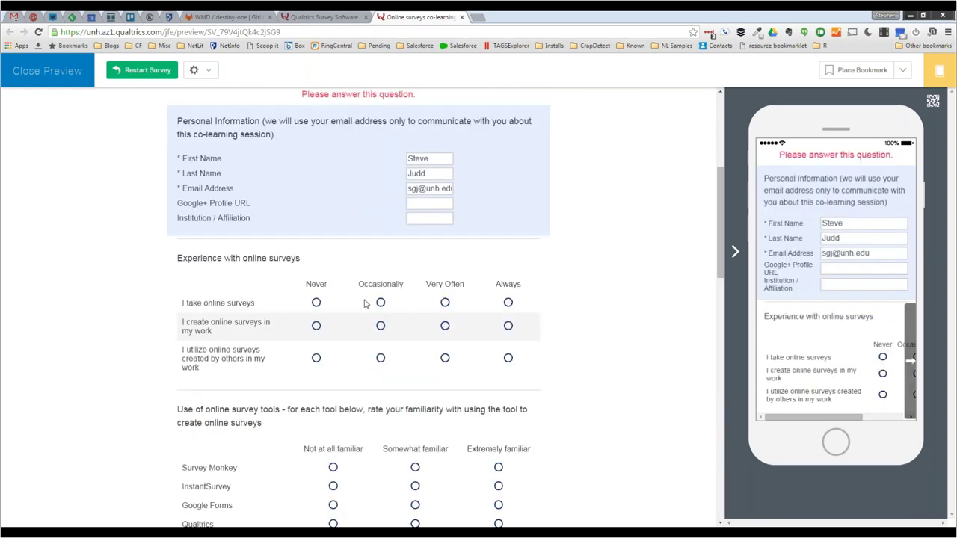
- Fill in the Google+ profile URL with 'dsffs' and the institution with 'sdfdsf'
scroll(336, 262, down, 1)
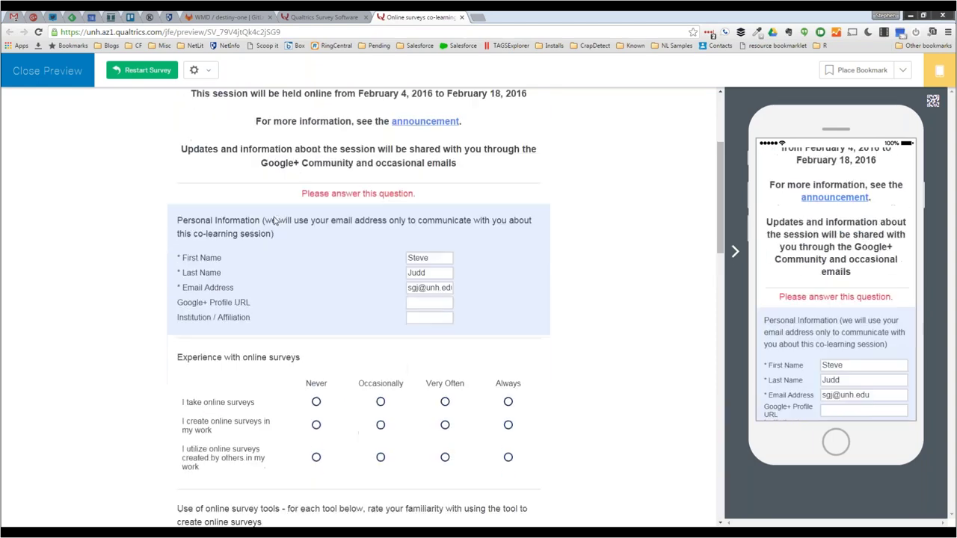
click(427, 288)
click(421, 303)
text(dsffs)
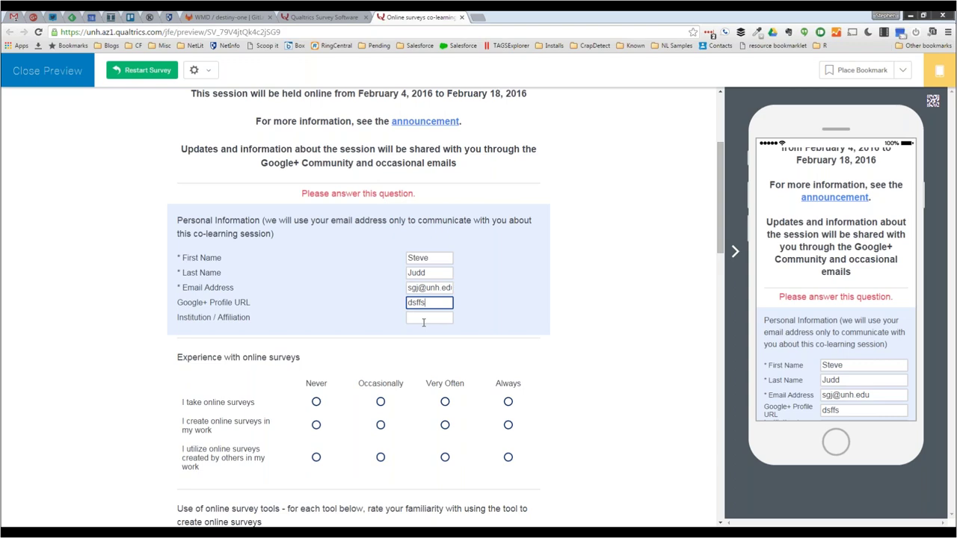
key(Tab)
text(sdfdsf)
- Submit the completed preview survey and close the preview
scroll(340, 335, down, 15)
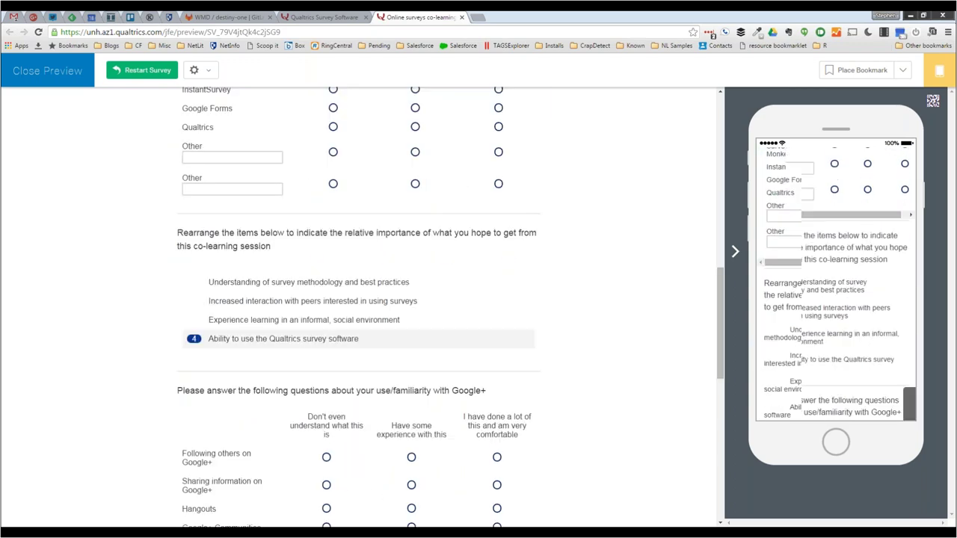
click(519, 469)
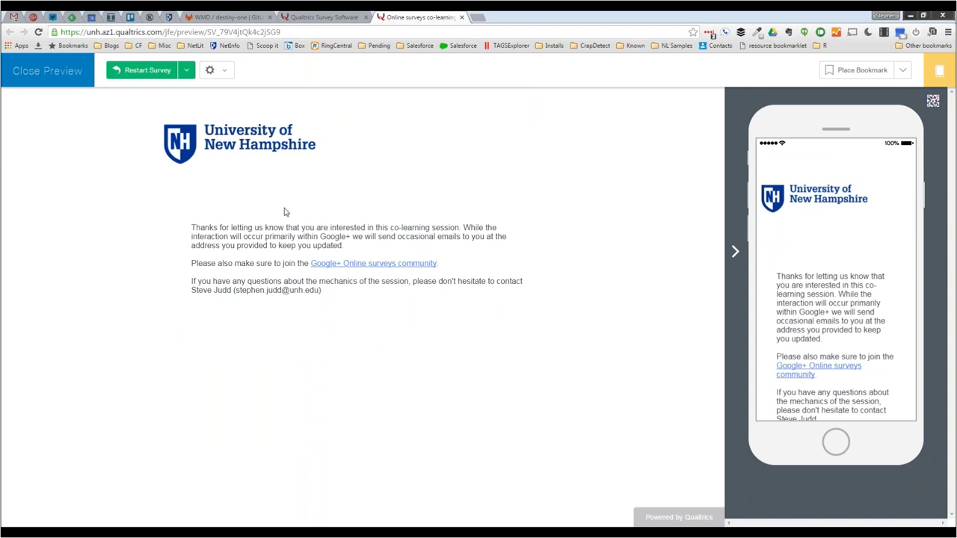
click(462, 17)
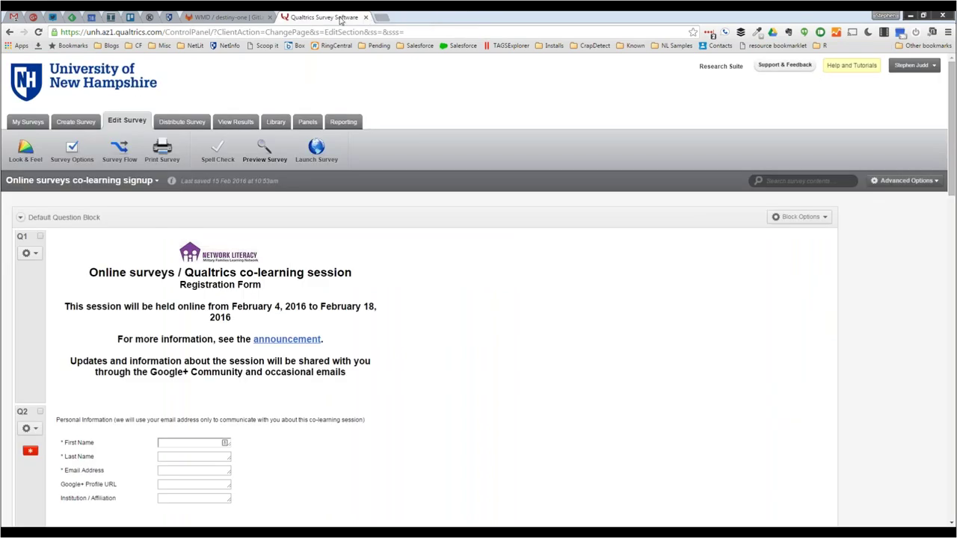
- Return to the survey's recorded responses, now counting 77 completed surveys, and open the Response Type filter
click(235, 124)
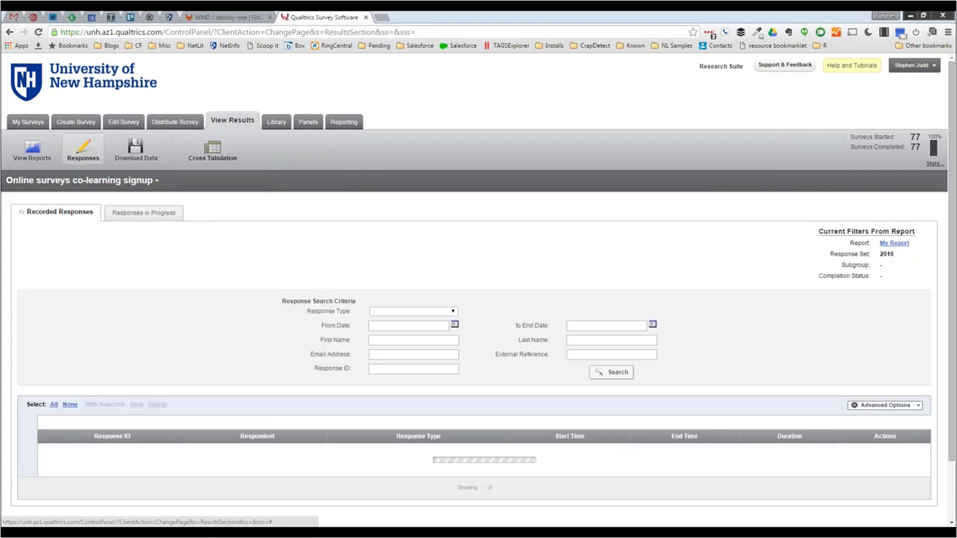
scroll(219, 281, down, 2)
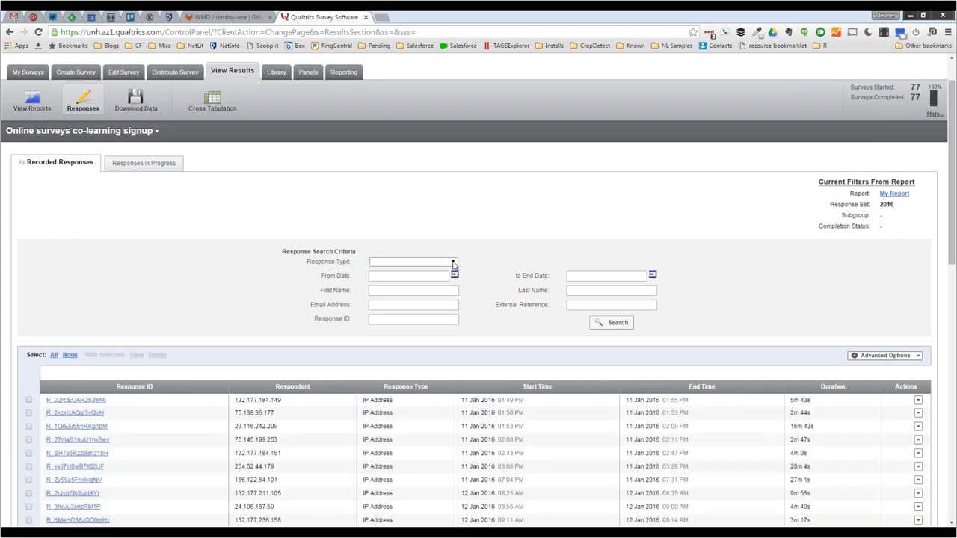
click(455, 262)
- Search by Survey Preview, try Survey Test, then return to Survey Preview to list the 18 Feb 2016 response
click(395, 314)
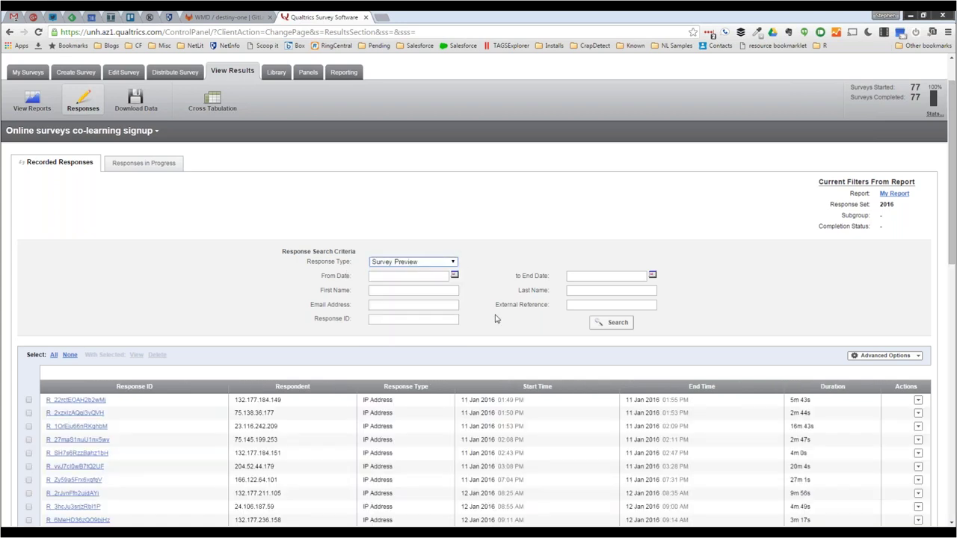
click(621, 327)
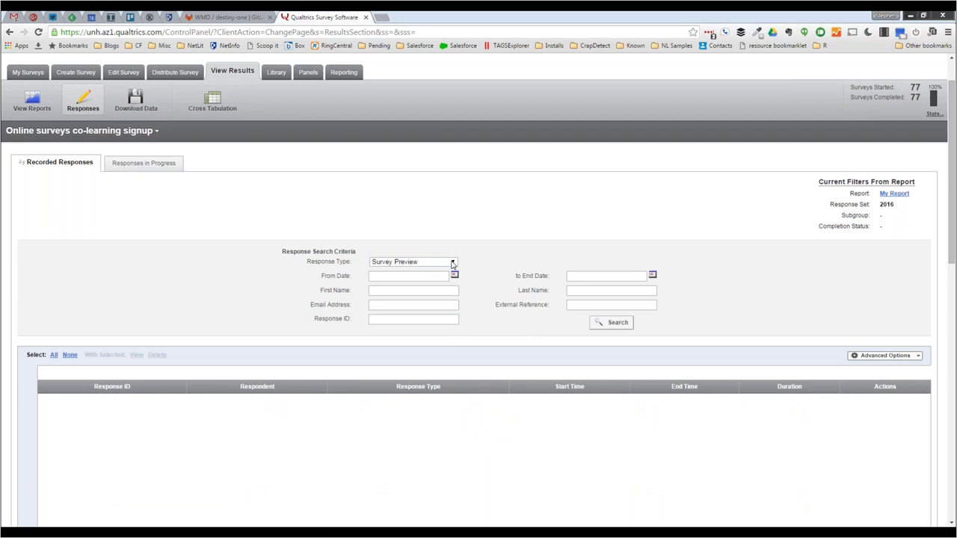
click(453, 262)
click(408, 304)
click(601, 324)
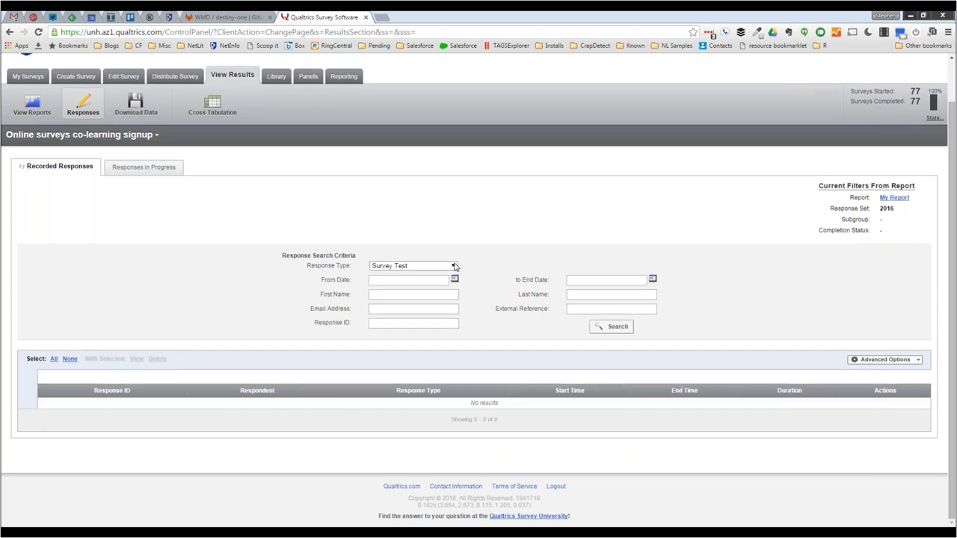
click(453, 266)
click(408, 316)
click(609, 326)
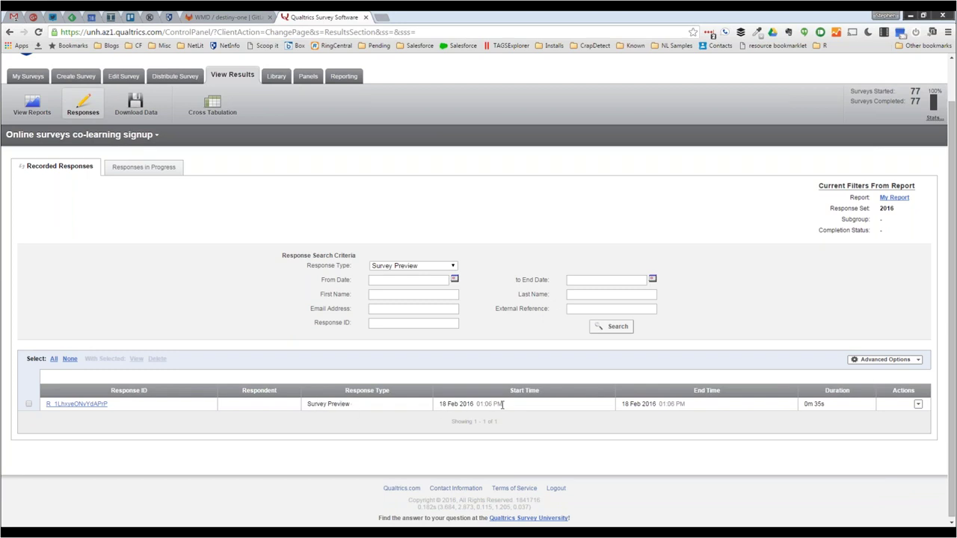
- View the 18 Feb 2016 preview response's answers, then select it and permanently delete it
click(84, 405)
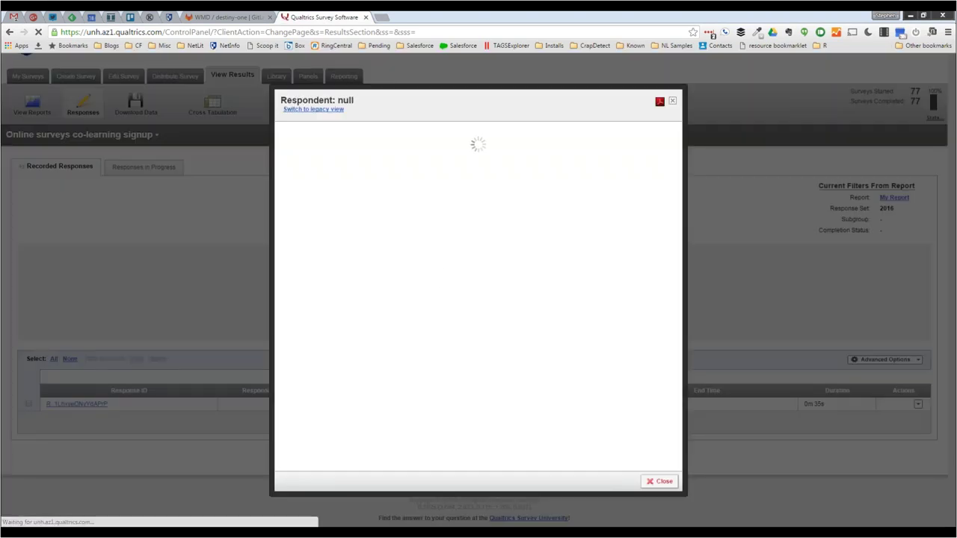
scroll(440, 368, down, 2)
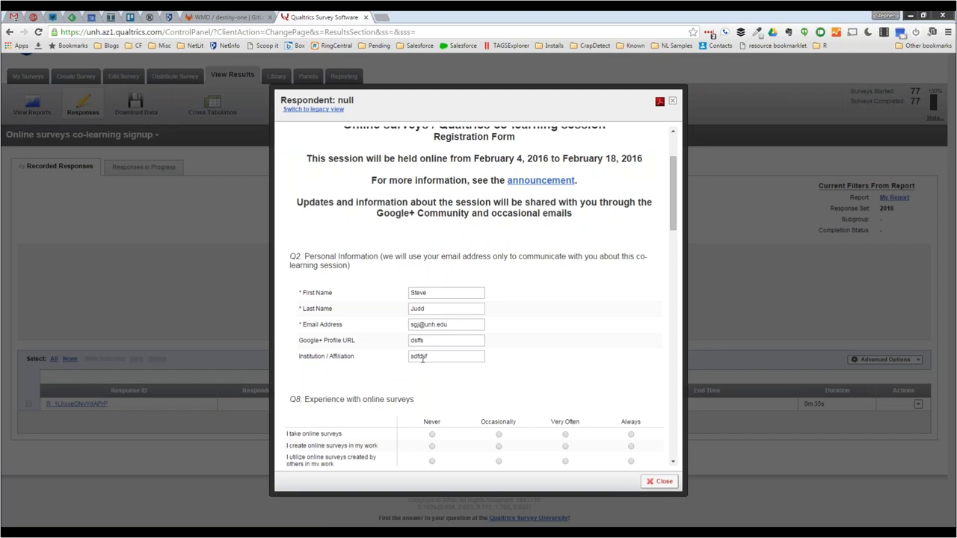
click(672, 102)
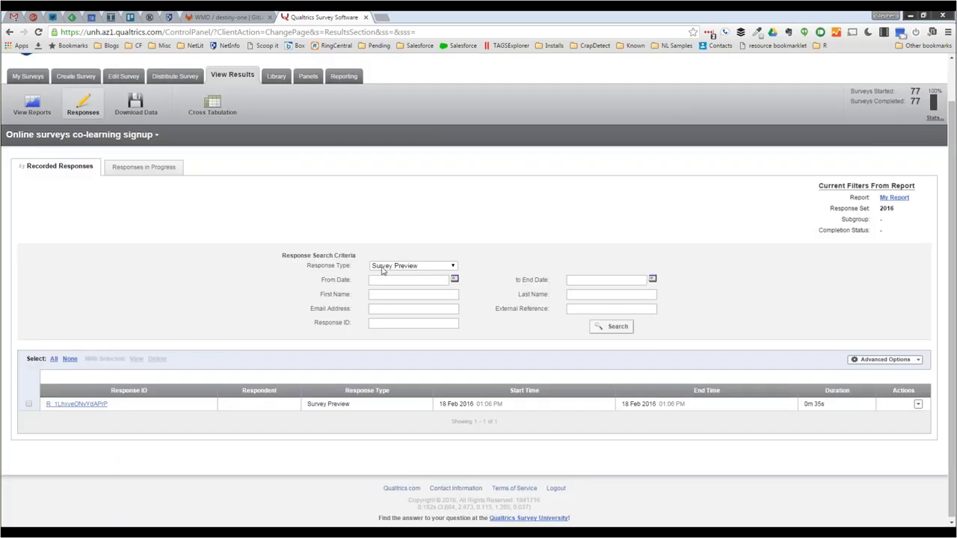
click(28, 405)
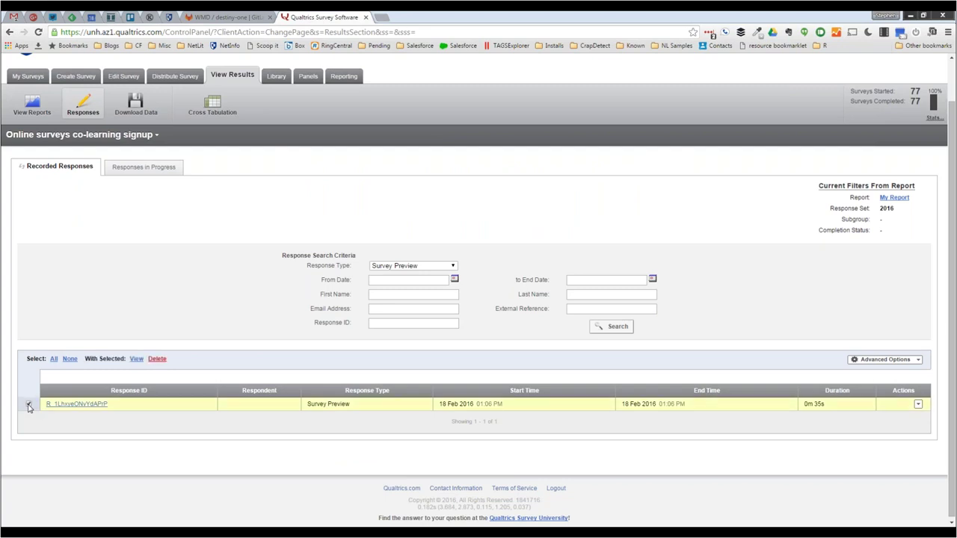
click(157, 359)
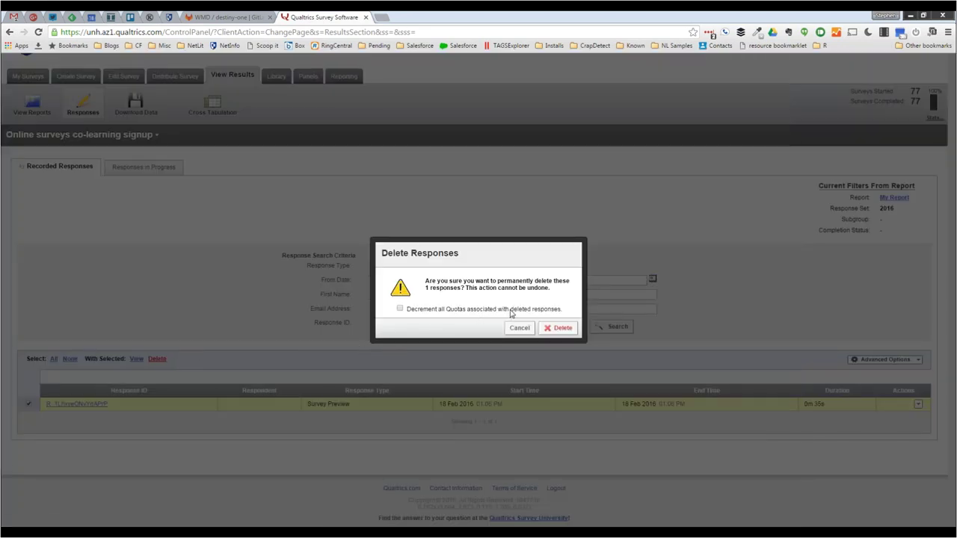
click(563, 328)
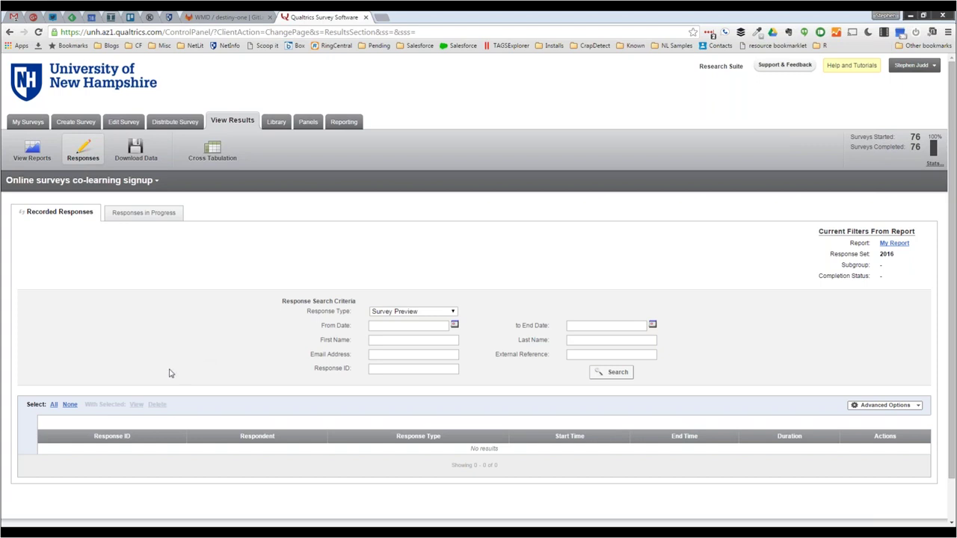
- Set Response Type to blank, search all responses, and scroll through the 76 IP Address results
click(453, 313)
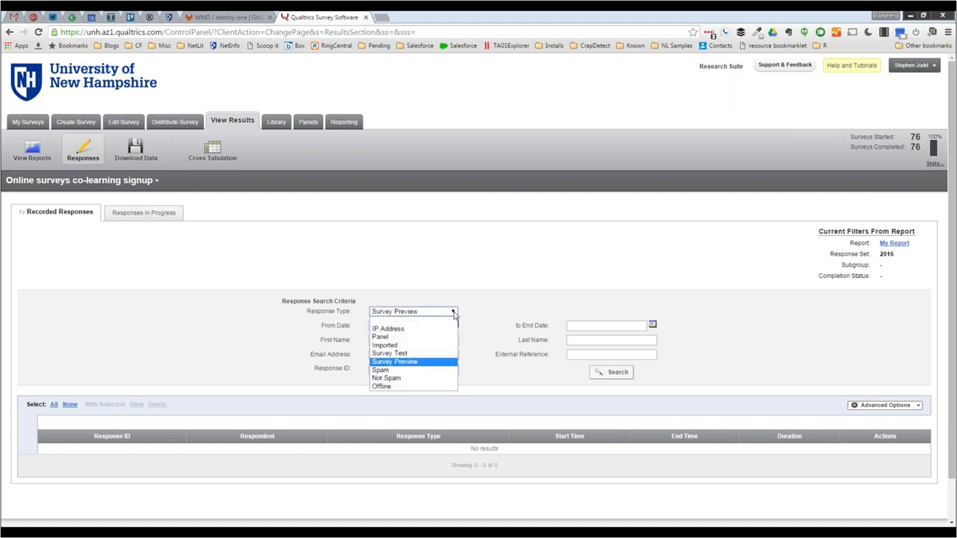
click(396, 320)
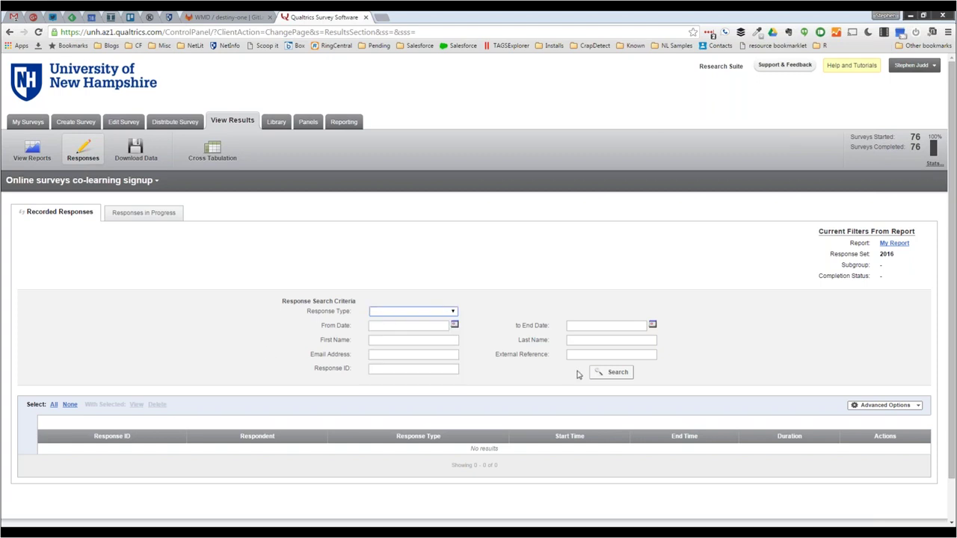
click(609, 372)
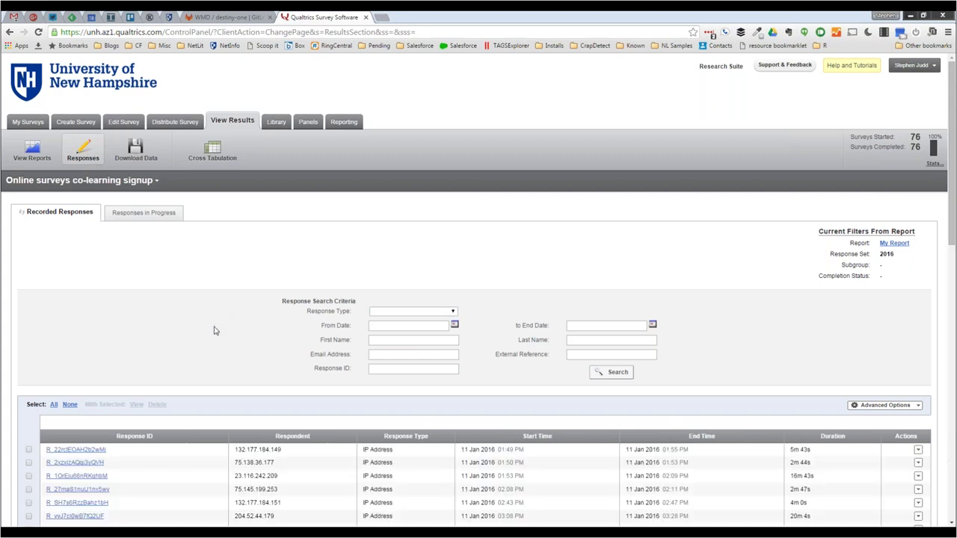
scroll(214, 330, down, 4)
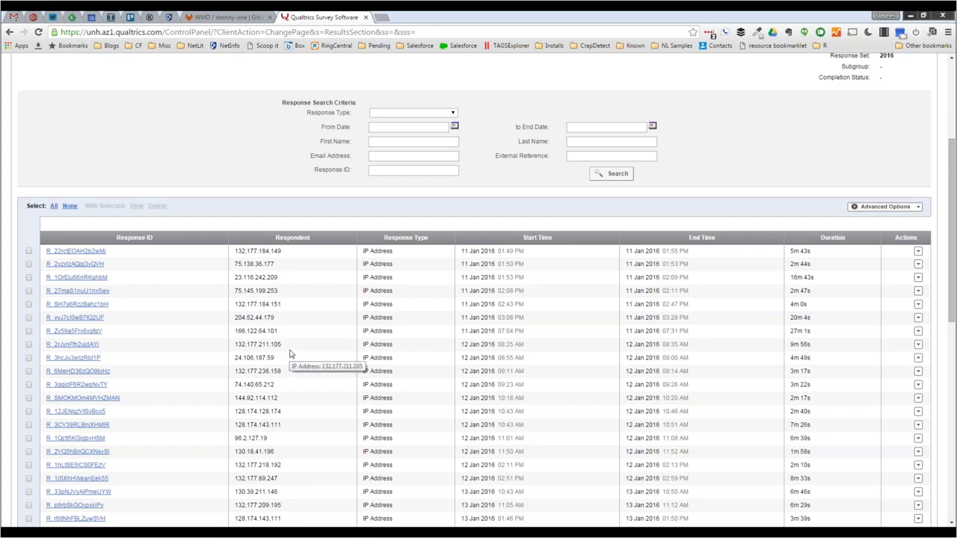
scroll(291, 353, up, 1)
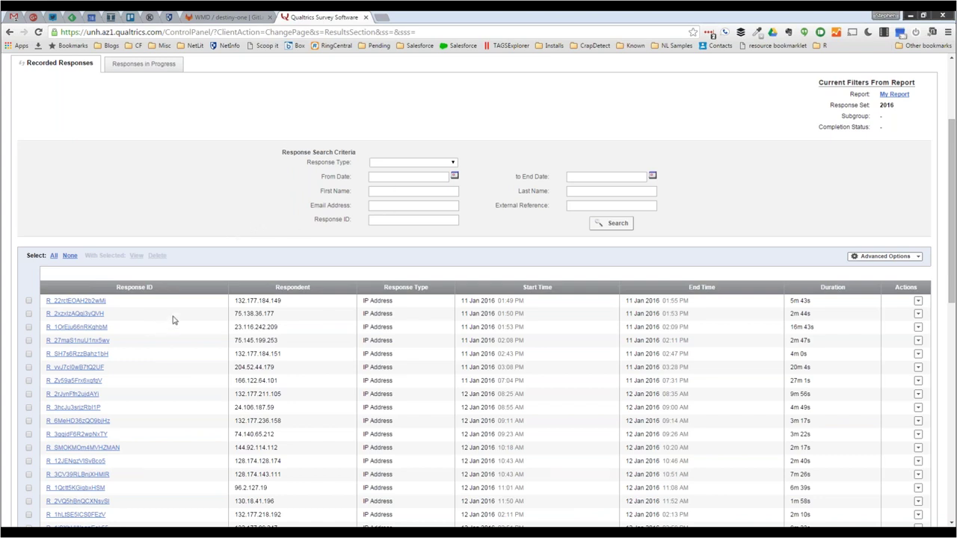
scroll(172, 320, down, 1)
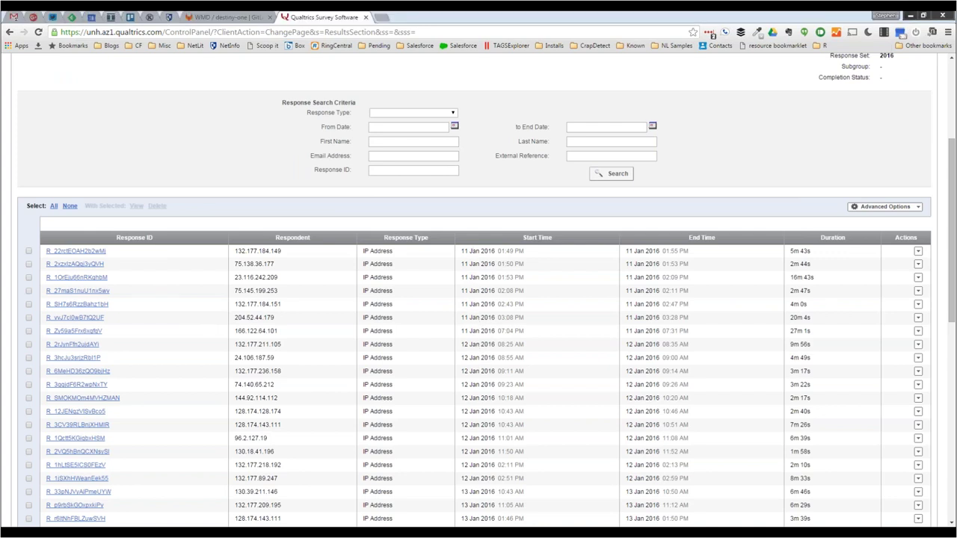
scroll(485, 371, down, 15)
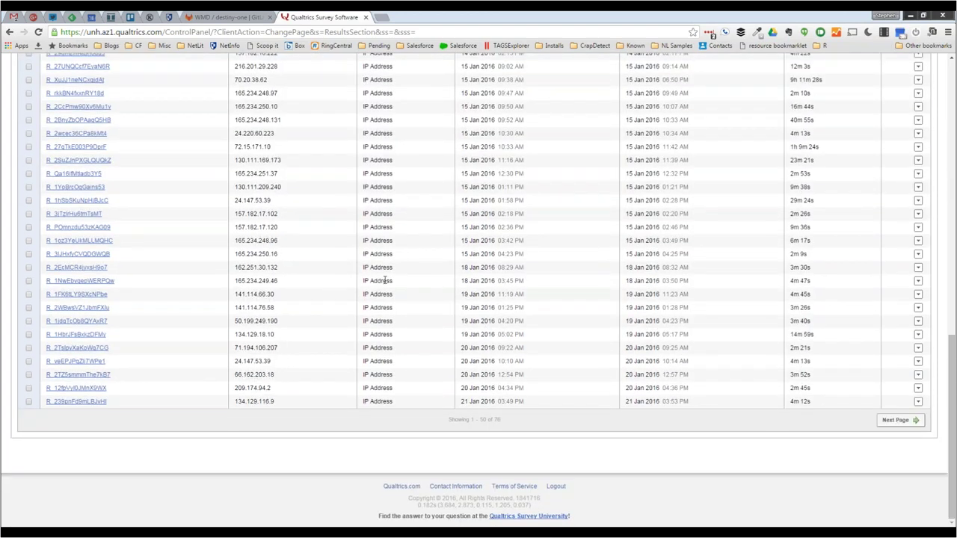
scroll(384, 280, up, 3)
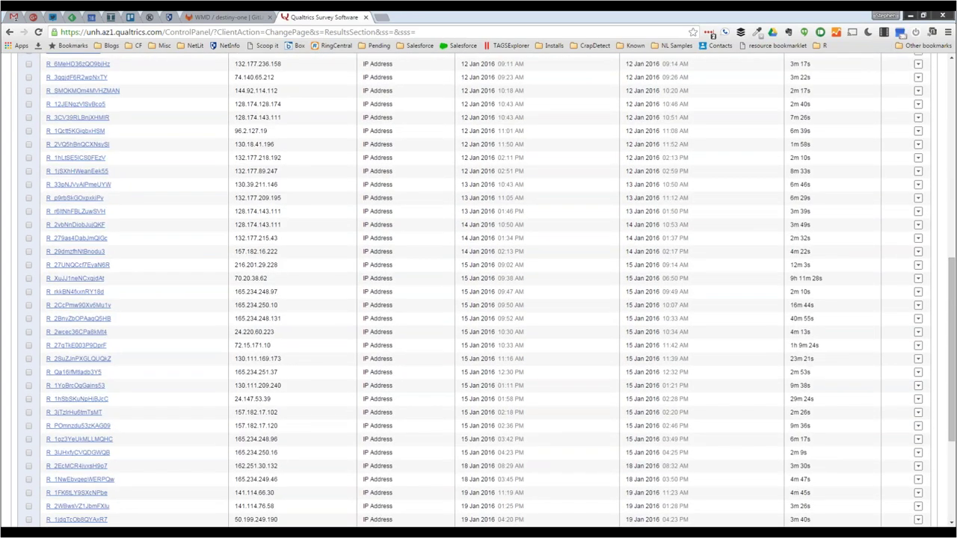
scroll(195, 246, up, 4)
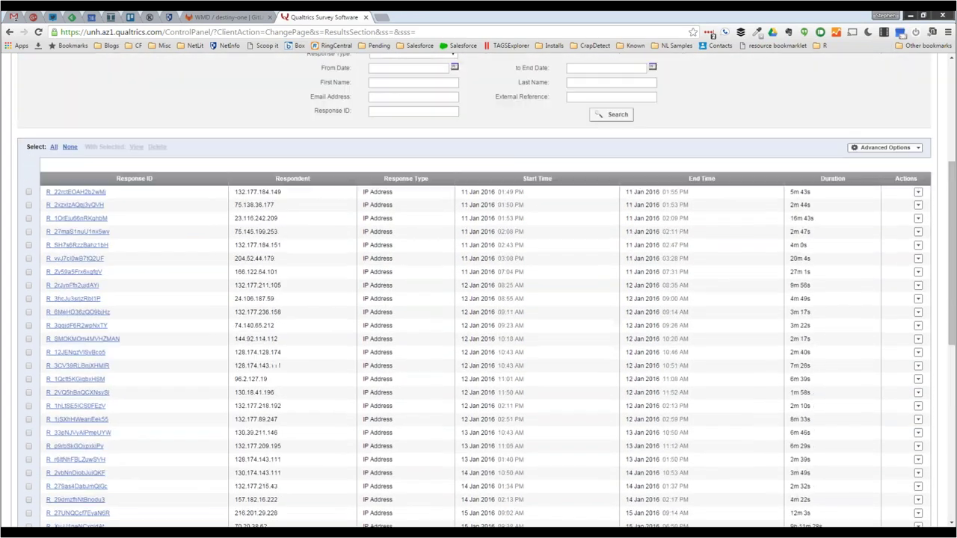
click(75, 219)
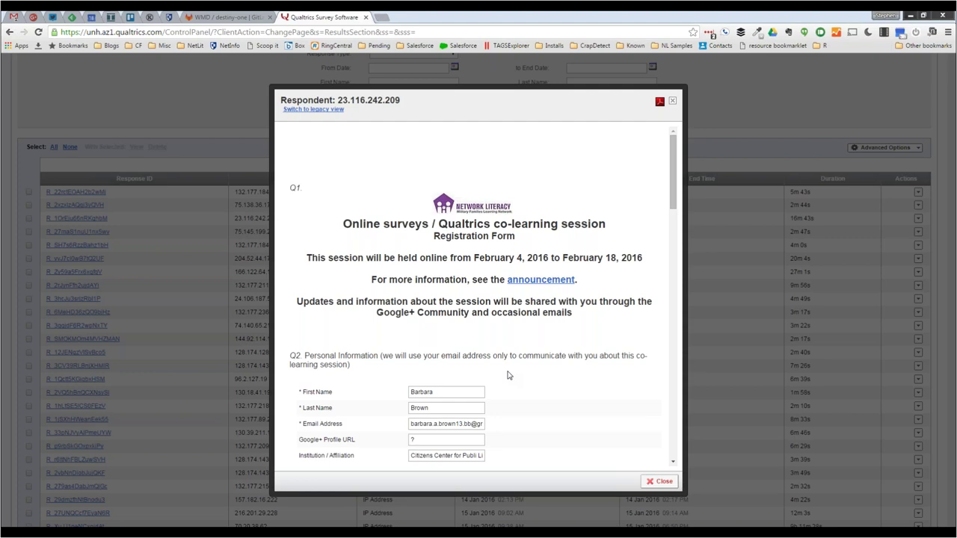
click(673, 103)
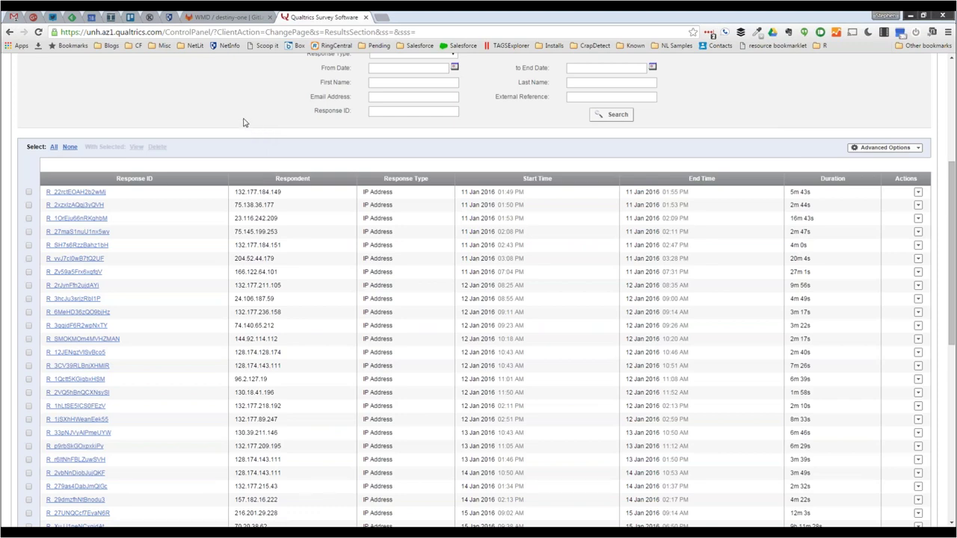
scroll(243, 122, up, 1)
scroll(243, 122, up, 1)
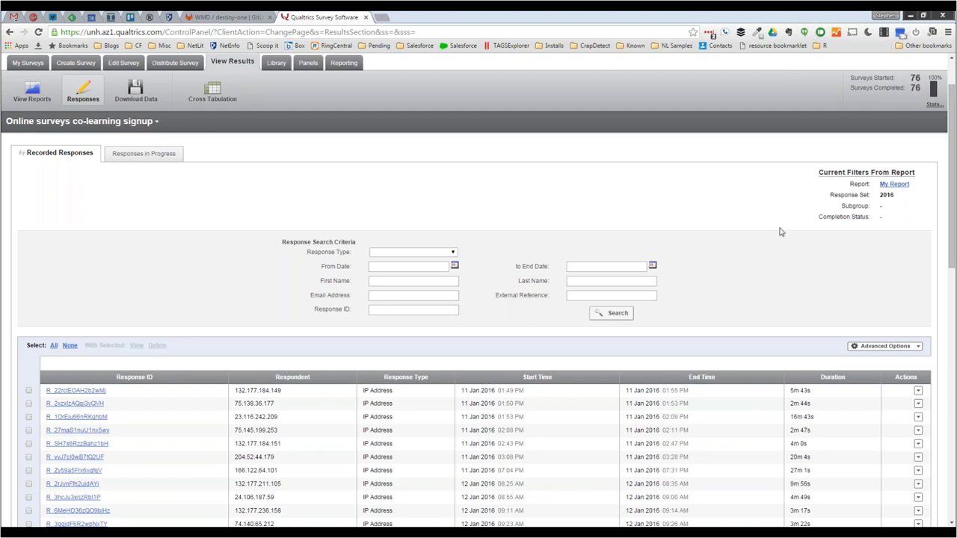
- Open the Advanced Options list to view import, test response and delete actions
click(912, 347)
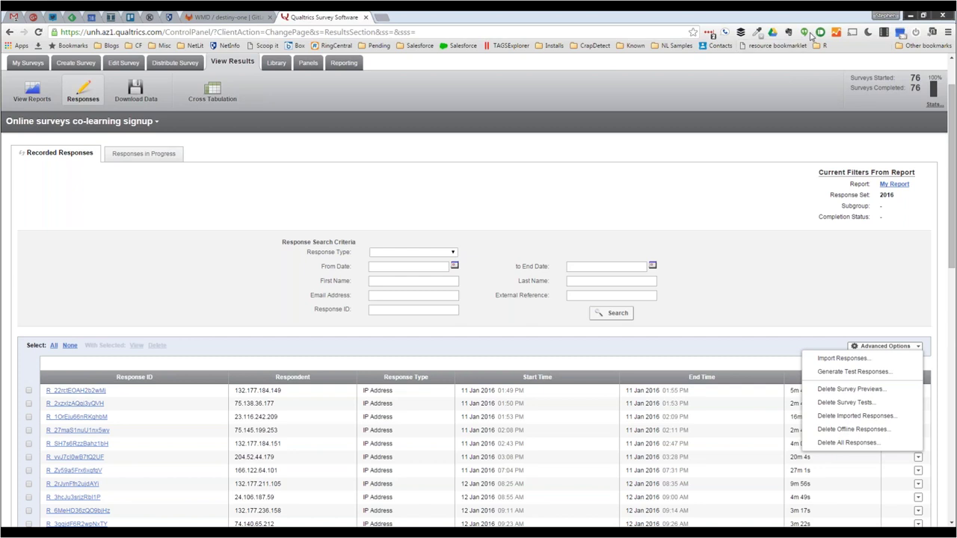
click(784, 264)
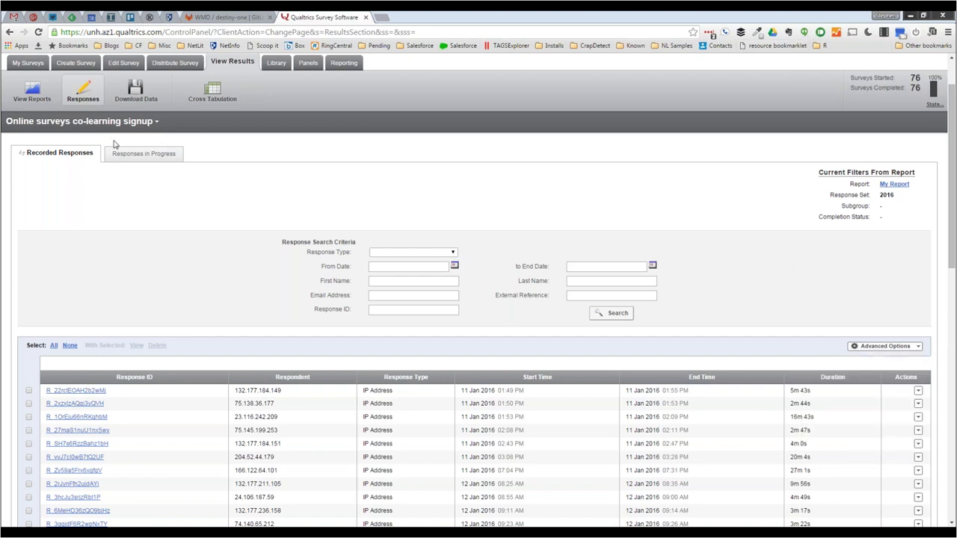
click(878, 350)
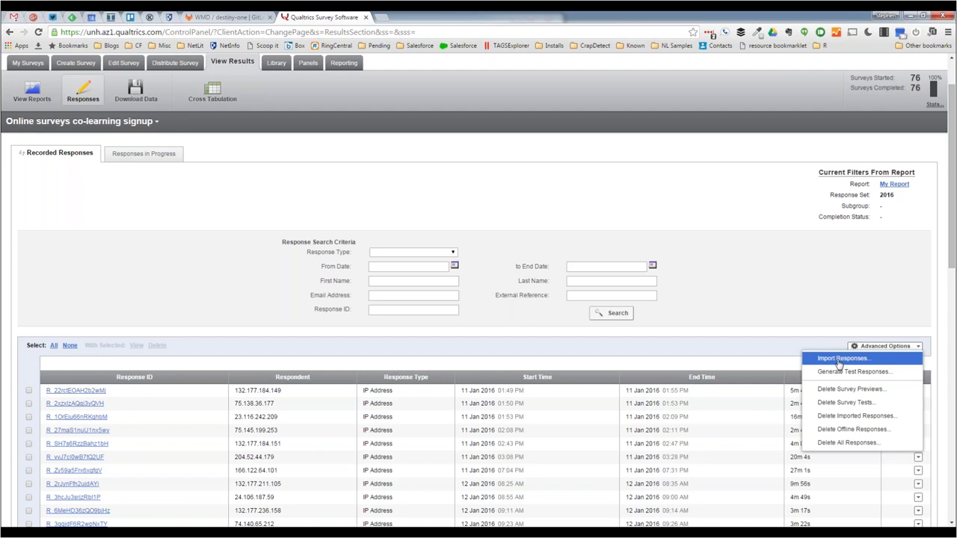
- Start Import Responses and download the survey's example import CSV
click(840, 358)
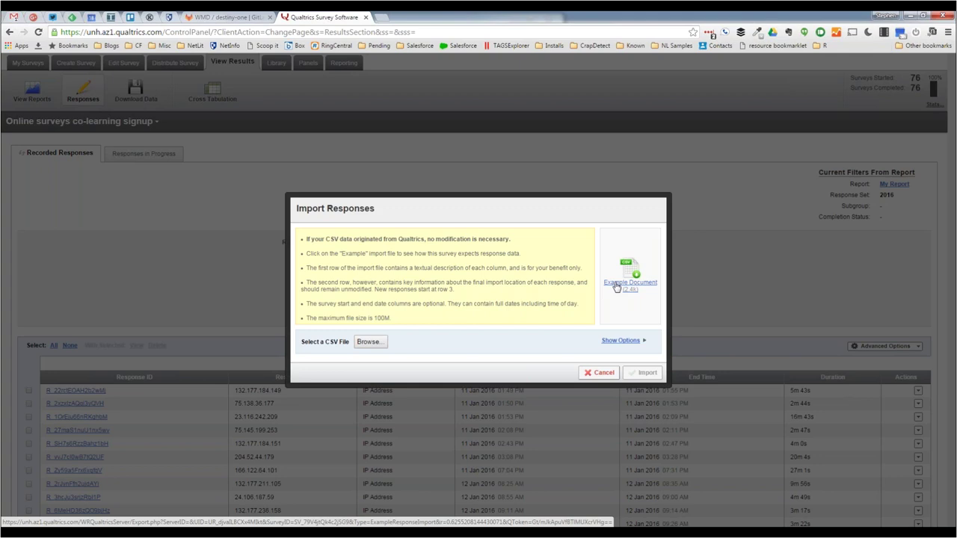
click(616, 288)
- Open the example import CSV in Excel and widen columns C and D to read the headers
click(60, 517)
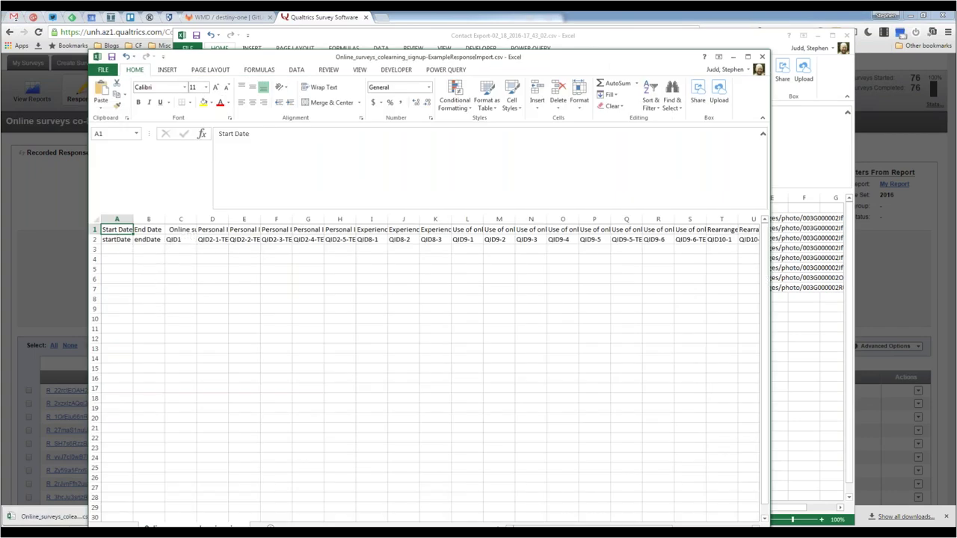
drag(229, 219, 322, 219)
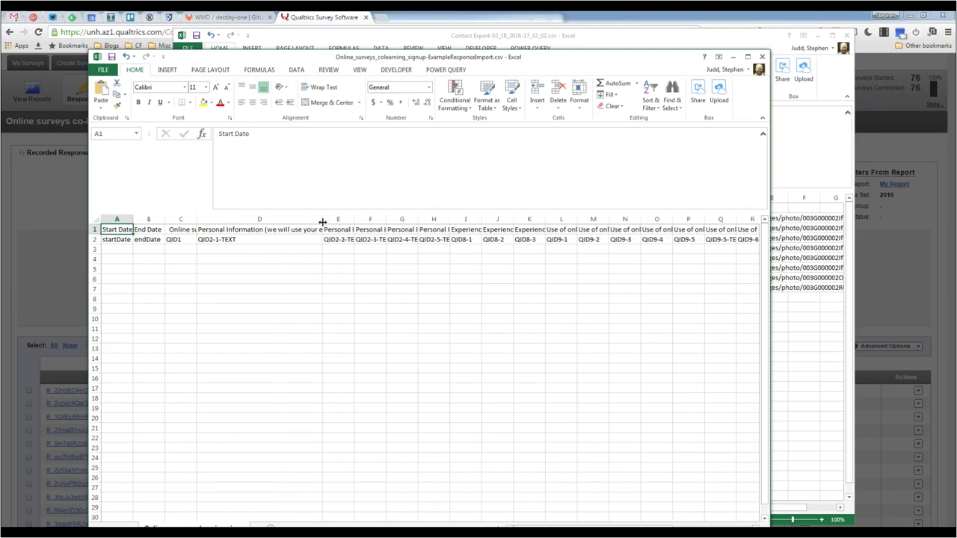
drag(197, 219, 224, 219)
click(173, 252)
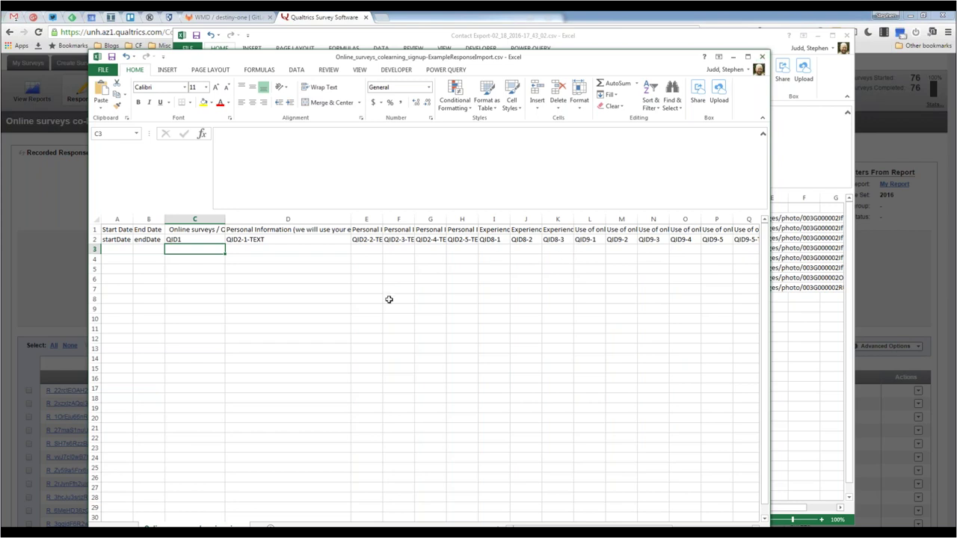
- Close the example CSV without saving and minimize Excel
click(762, 57)
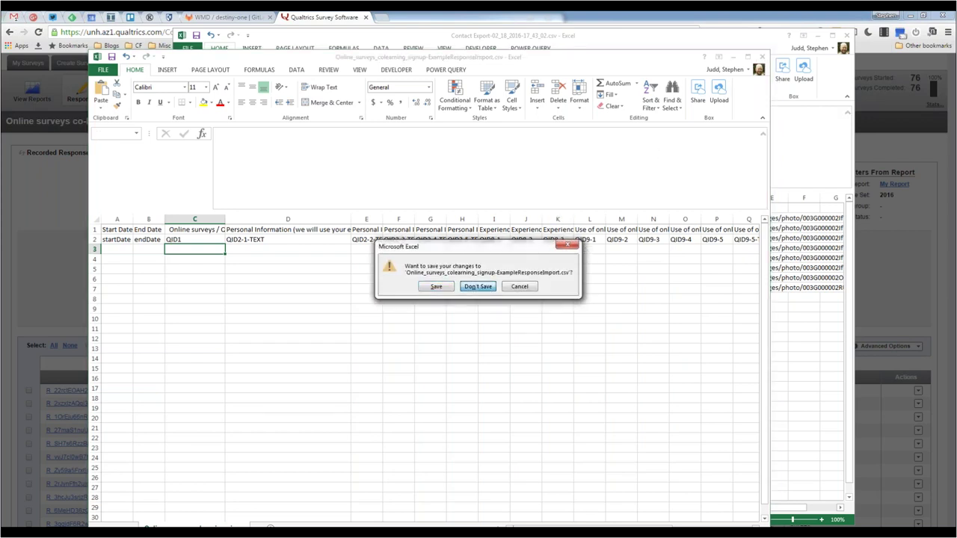
click(479, 287)
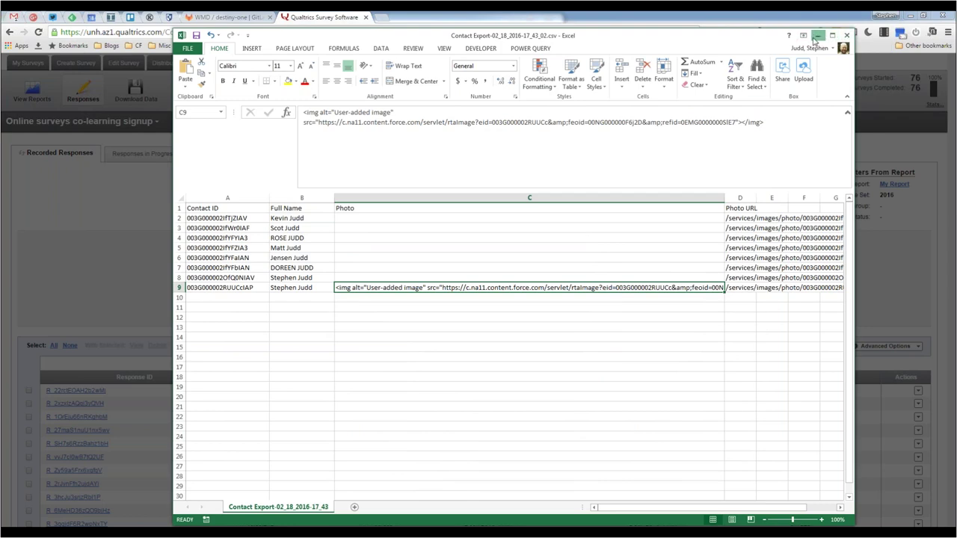
click(817, 36)
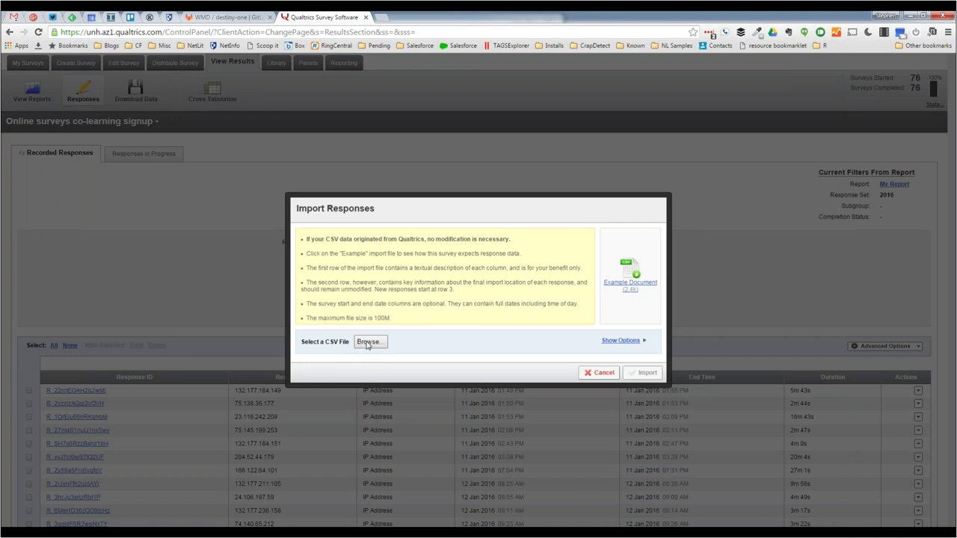
- Show the Import Responses CSV delimiter options, then cancel the import
click(616, 342)
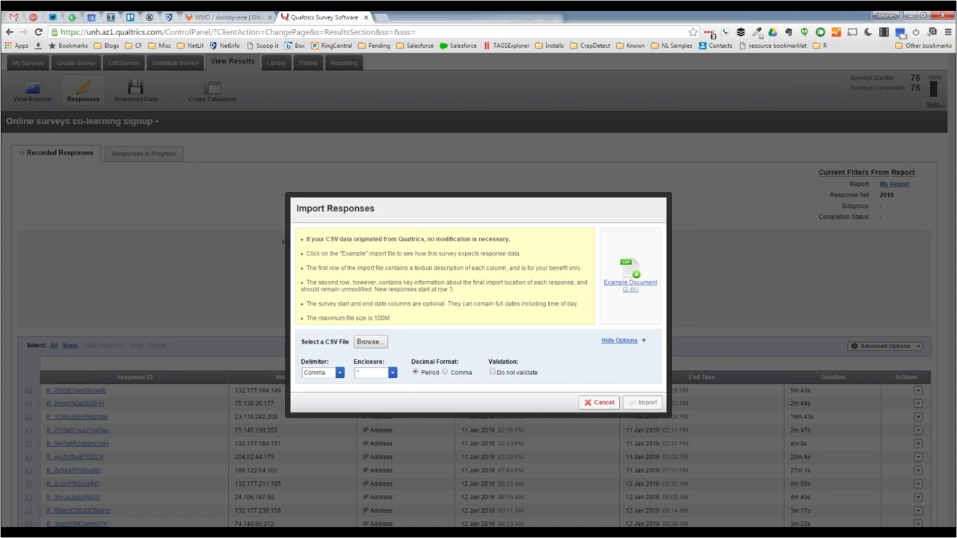
click(599, 403)
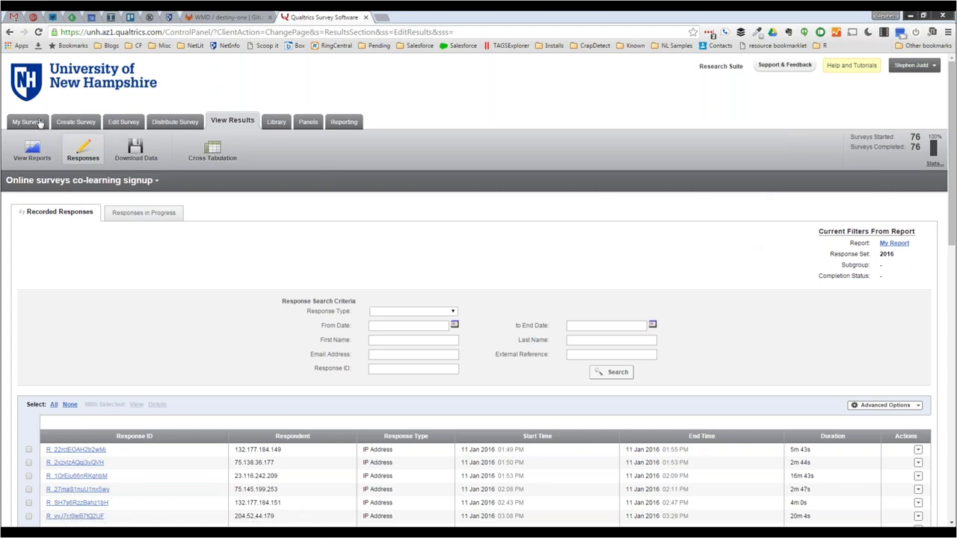
- Open the co-learning signup survey in the editor and scroll down to the last question, Q11
click(125, 123)
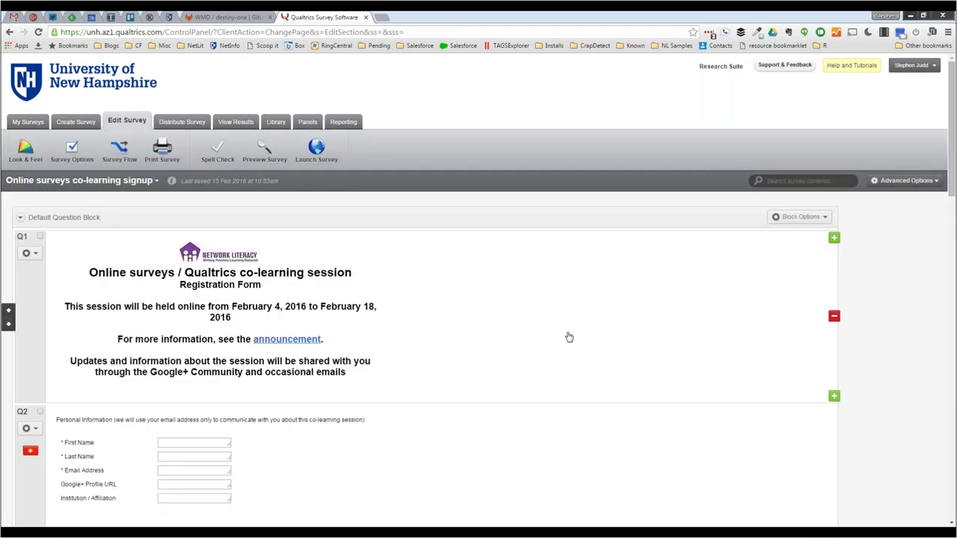
click(546, 339)
scroll(547, 339, down, 15)
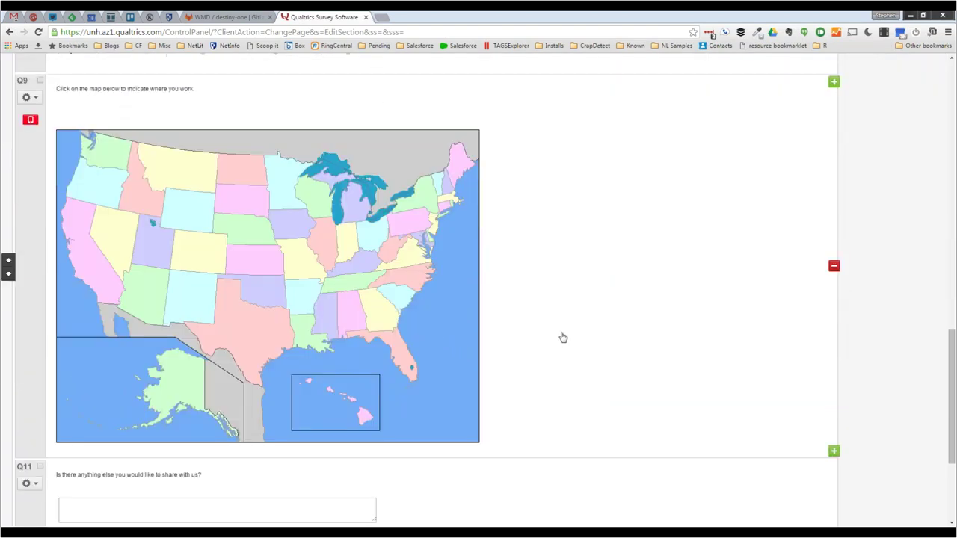
scroll(563, 338, up, 1)
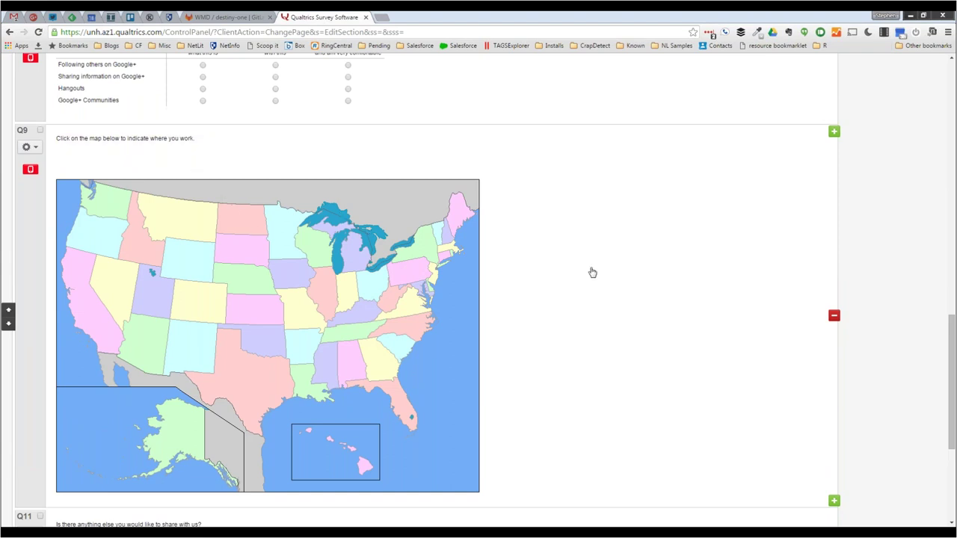
scroll(592, 270, down, 4)
scroll(572, 321, down, 1)
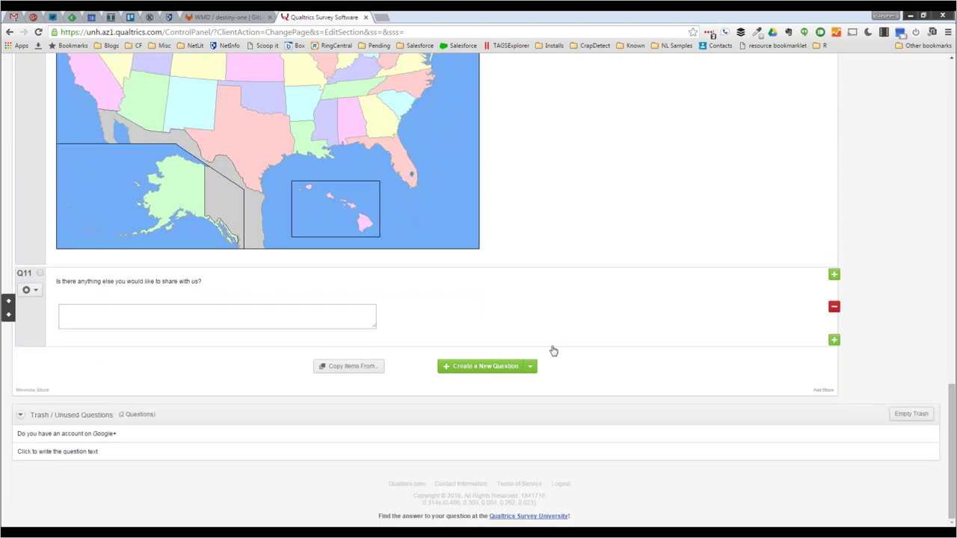
- Add two new Heat Map questions after Q11
click(531, 370)
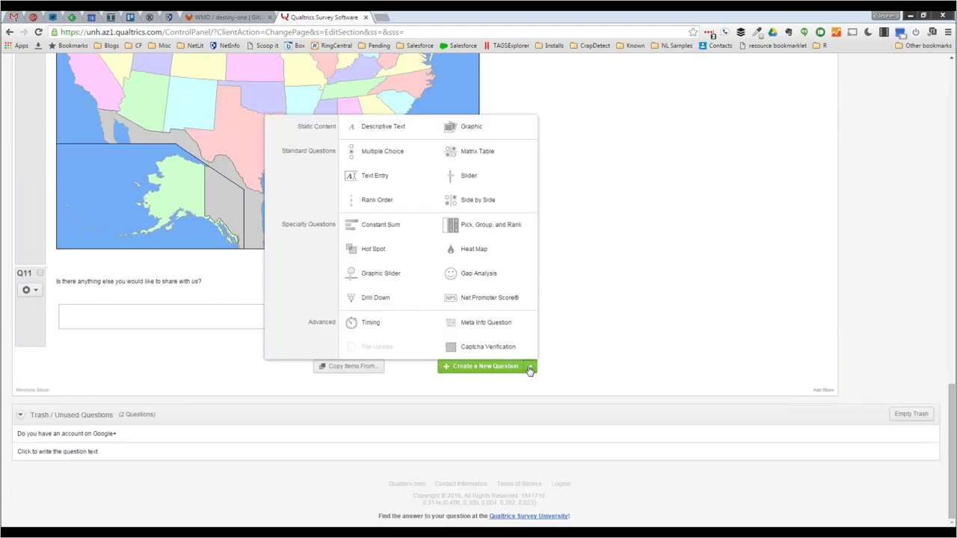
mouse_move(408, 278)
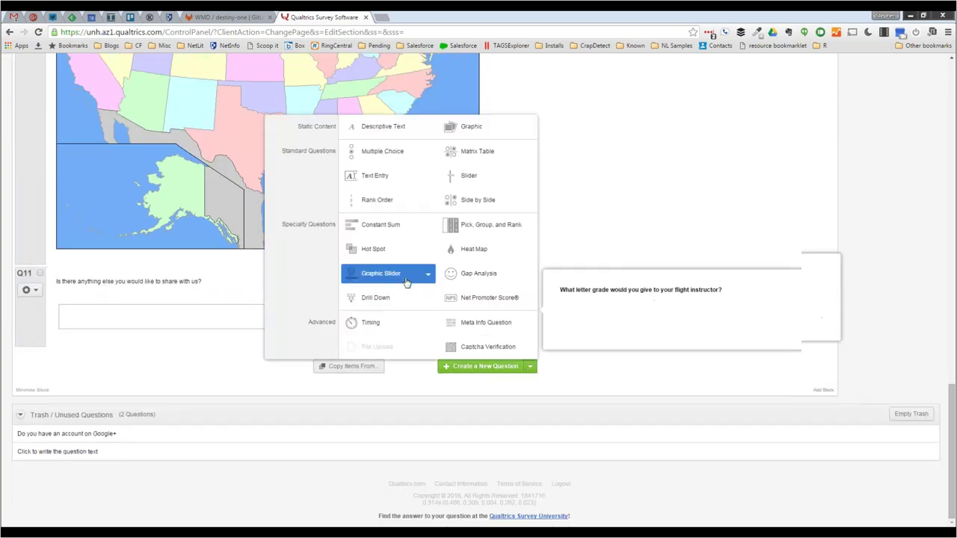
mouse_move(478, 199)
mouse_move(465, 252)
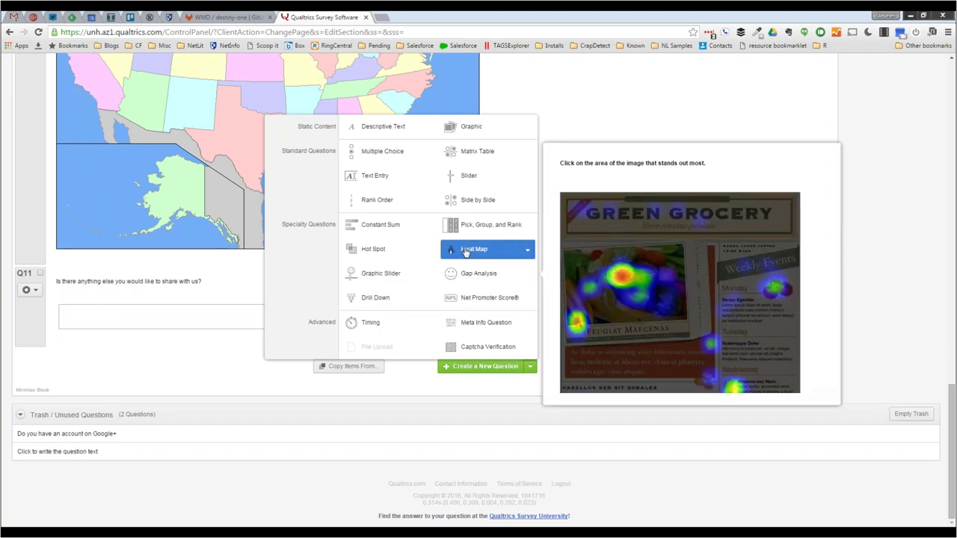
click(527, 251)
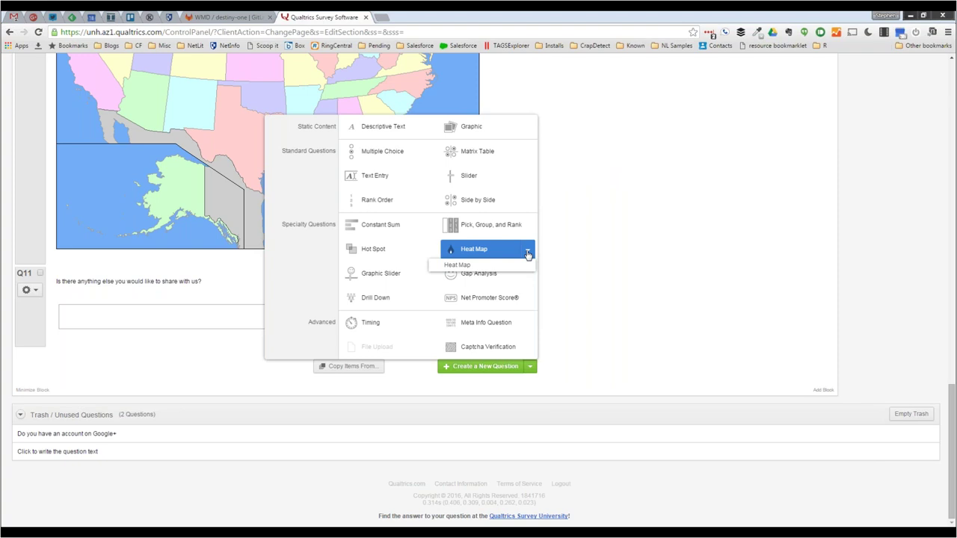
click(493, 253)
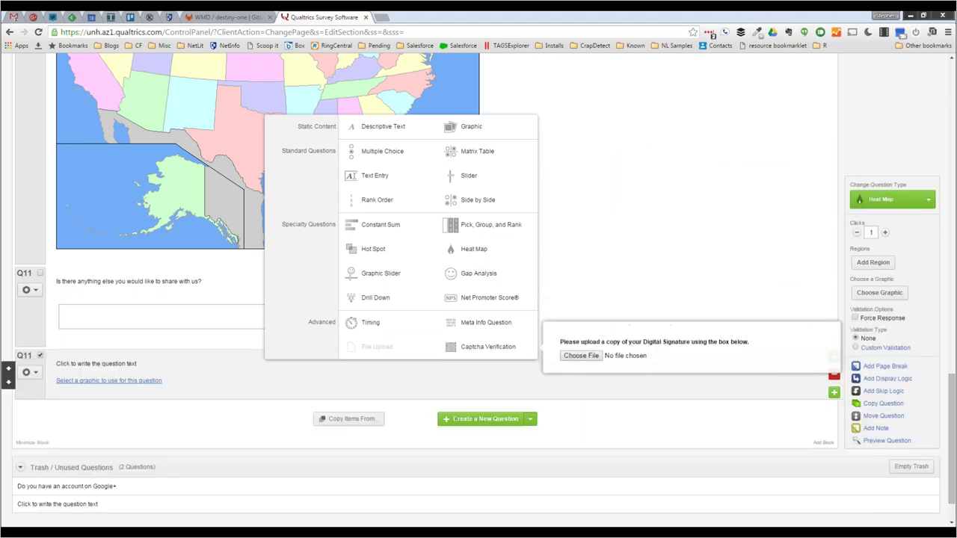
click(473, 251)
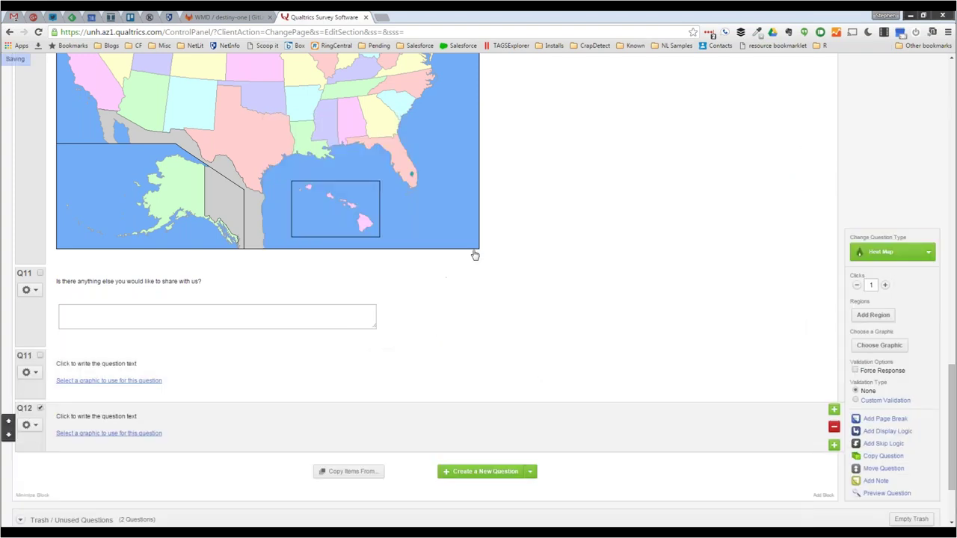
- Set the first Heat Map question's graphic to the Mfin netlit logo 160 from the library
click(124, 381)
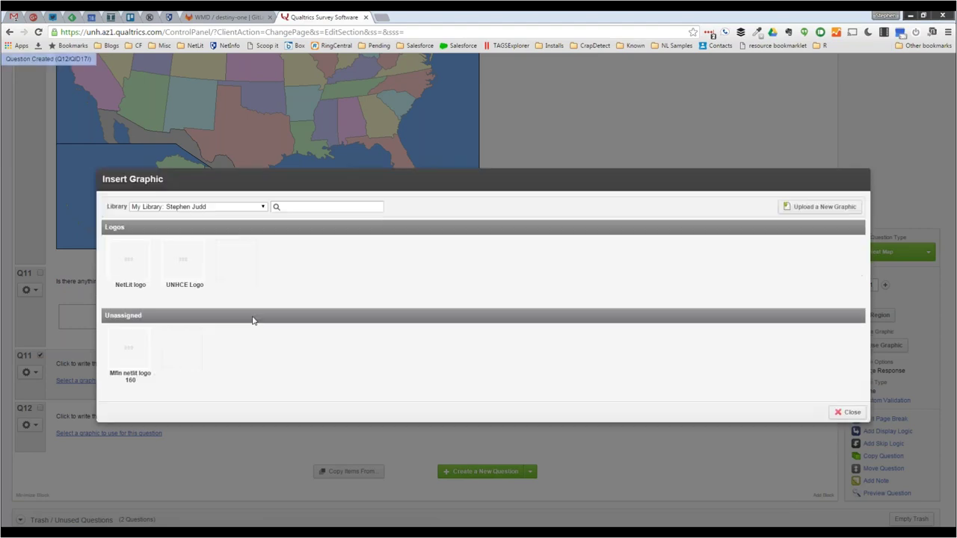
mouse_move(180, 278)
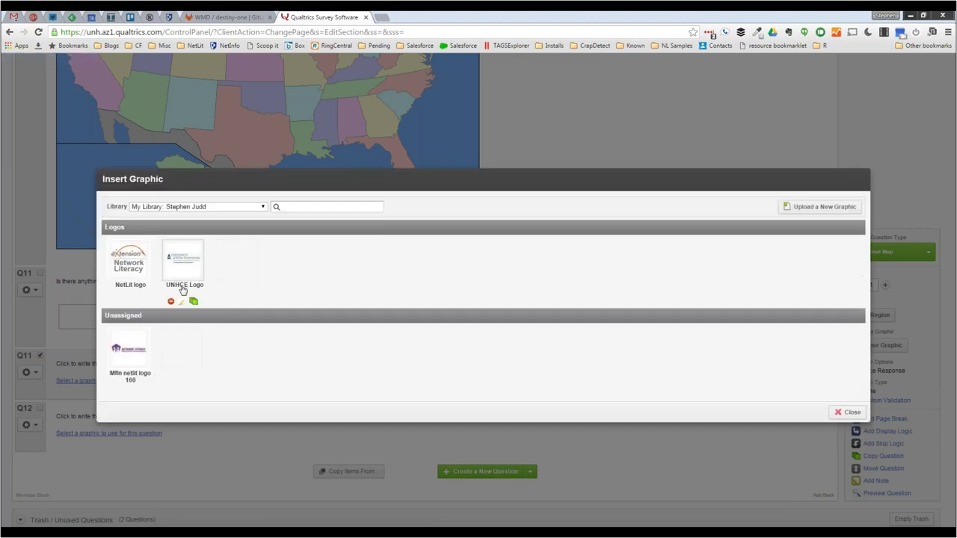
mouse_move(134, 273)
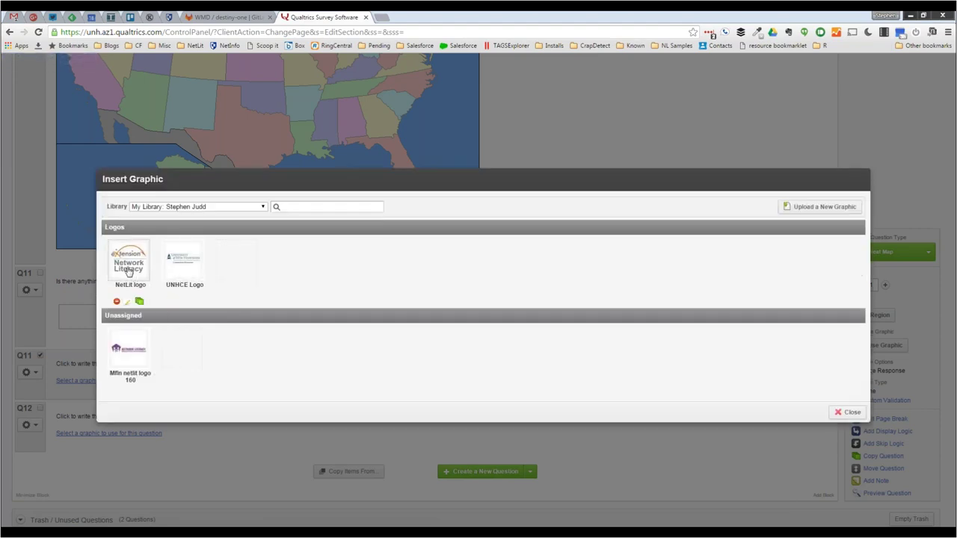
click(124, 349)
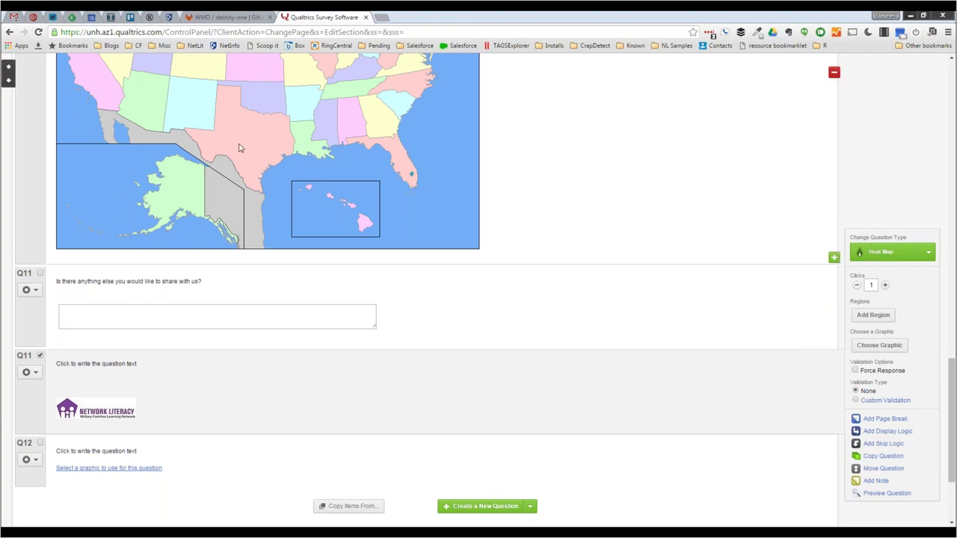
scroll(239, 148, up, 2)
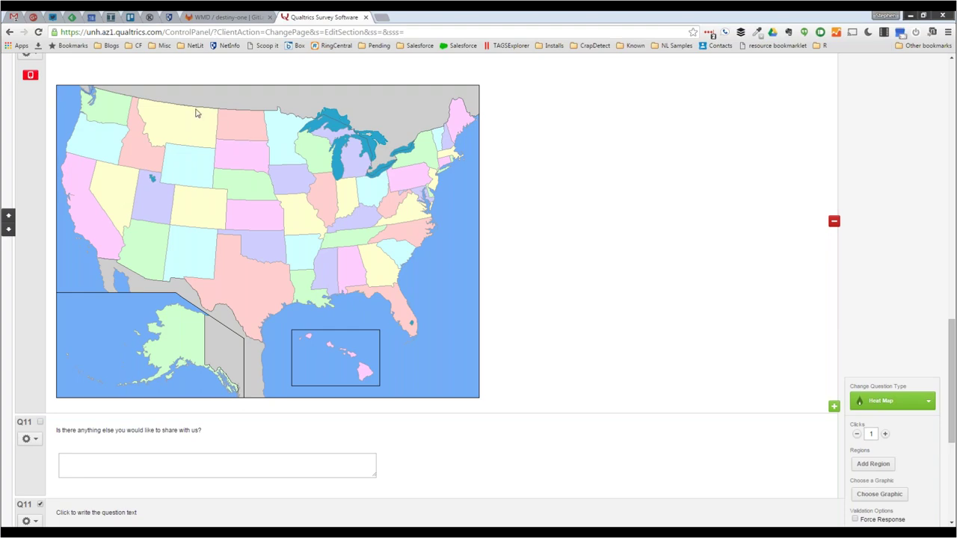
- Return to the survey's Recorded Responses page showing 76 started and 76 completed
scroll(197, 112, up, 2)
scroll(196, 112, up, 15)
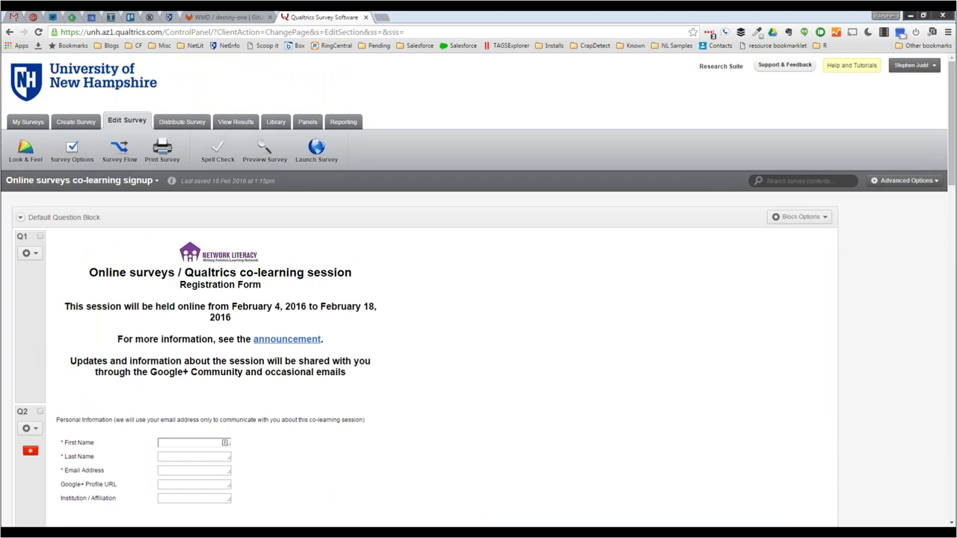
click(126, 277)
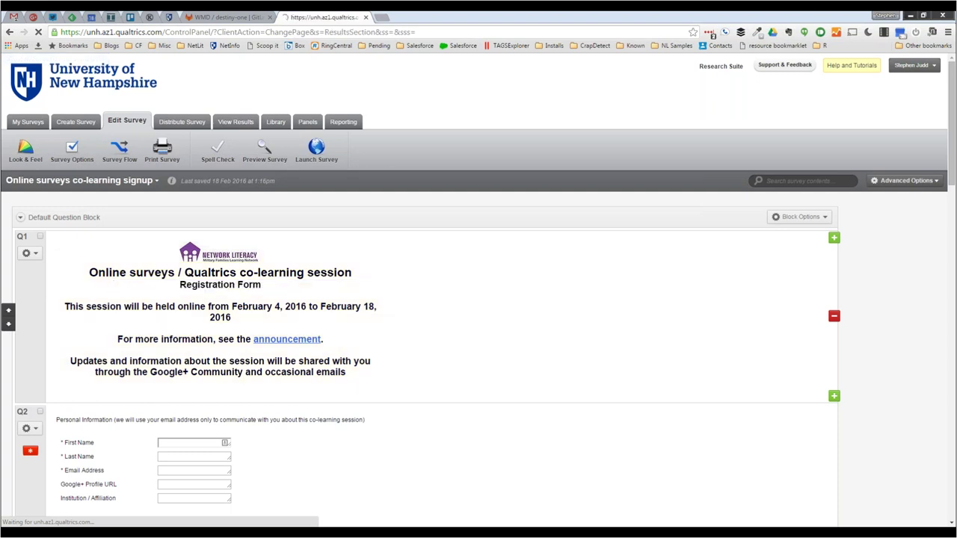
scroll(229, 352, down, 1)
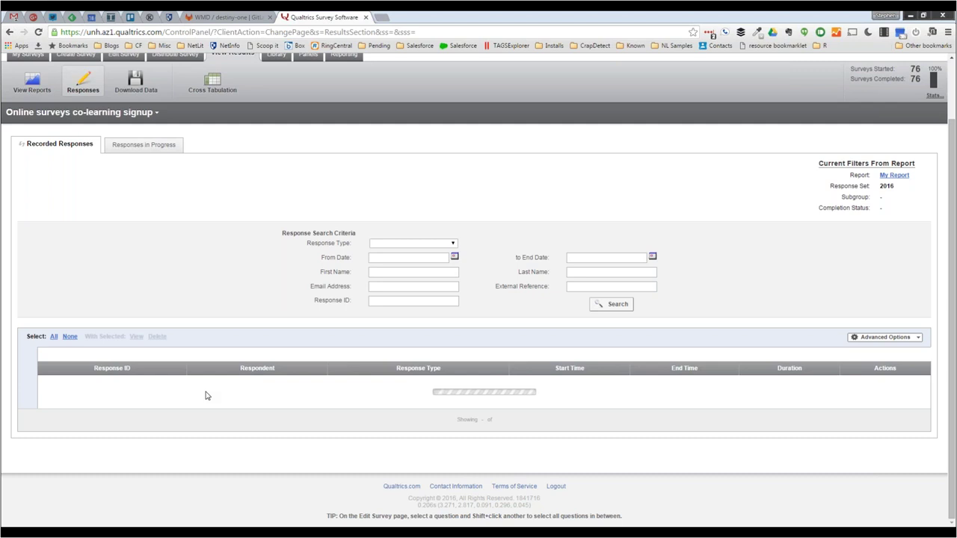
scroll(207, 395, down, 3)
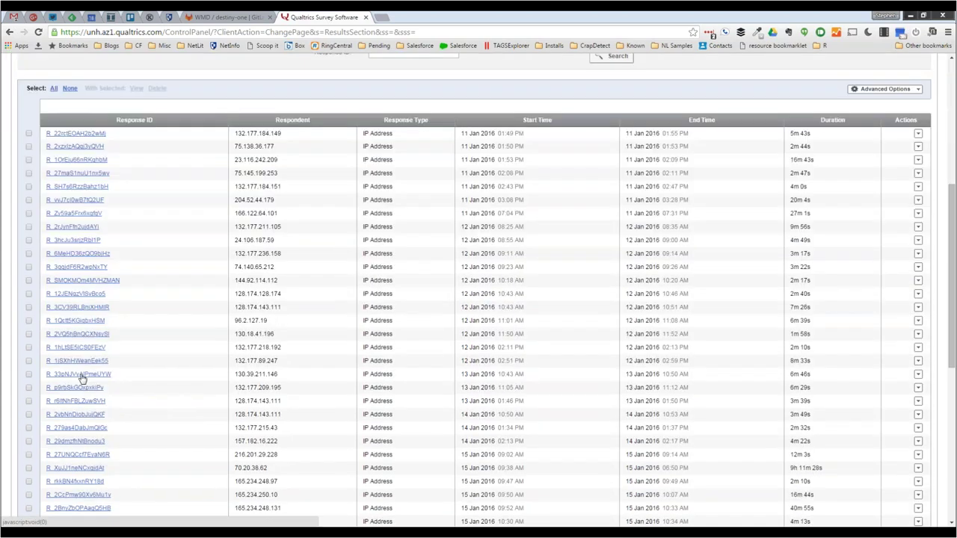
click(79, 374)
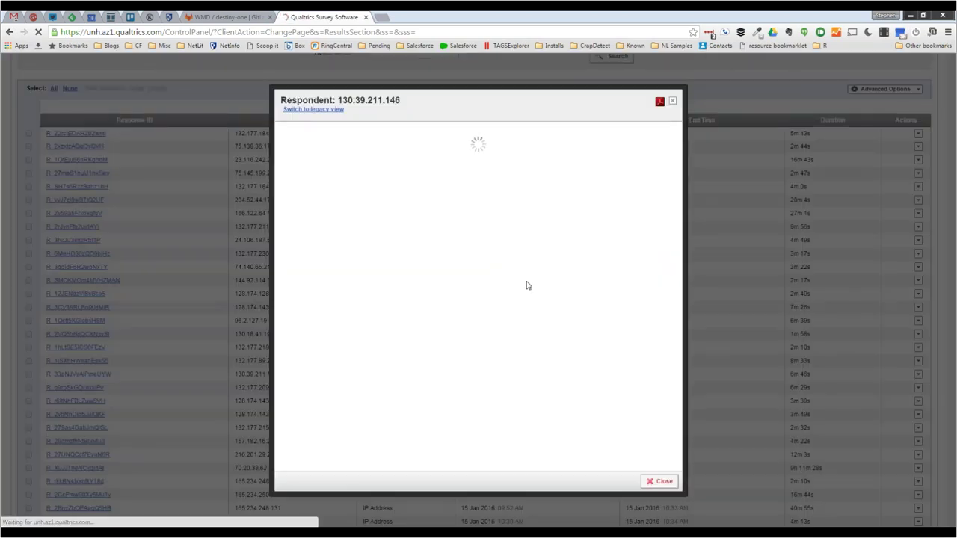
drag(673, 166, 686, 340)
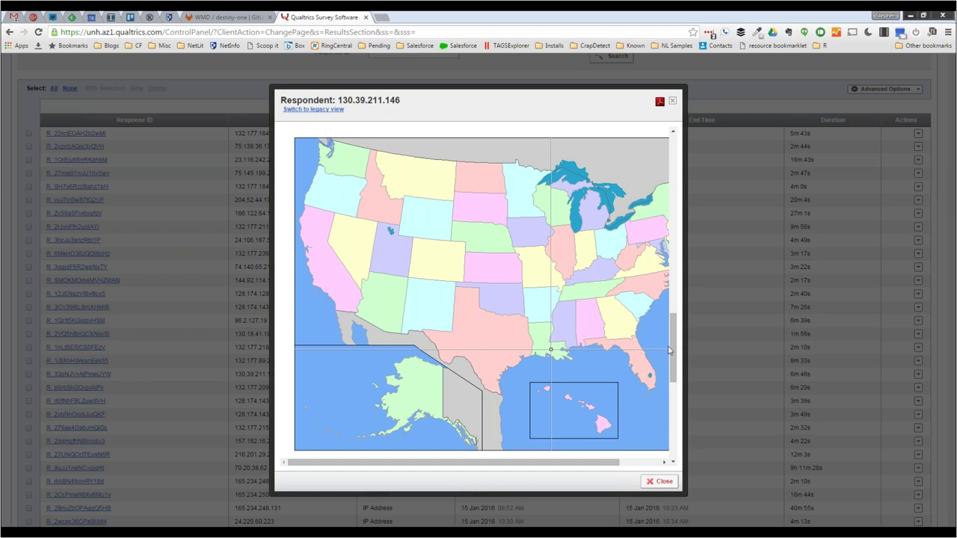
drag(675, 352, 675, 335)
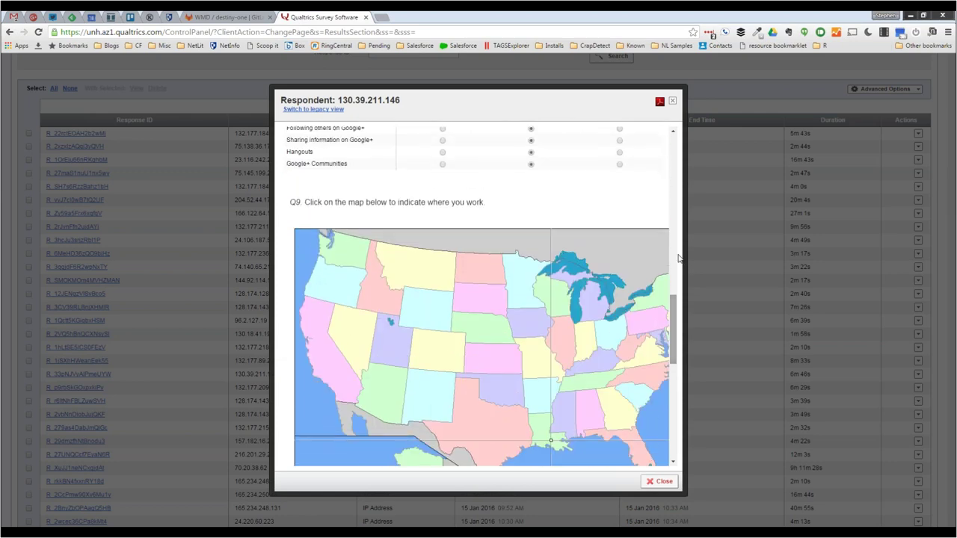
click(672, 101)
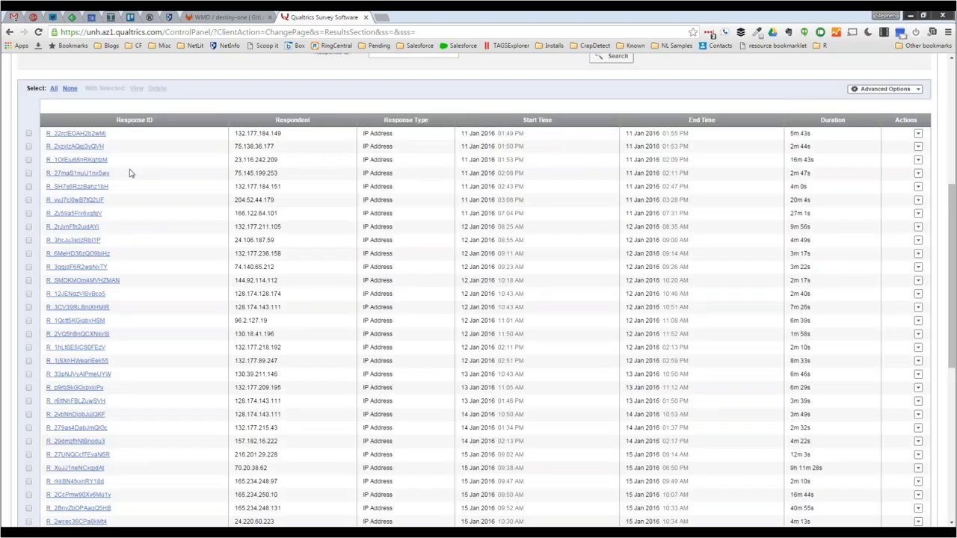
scroll(130, 173, up, 5)
- Open My Report from the survey's reports list
click(33, 153)
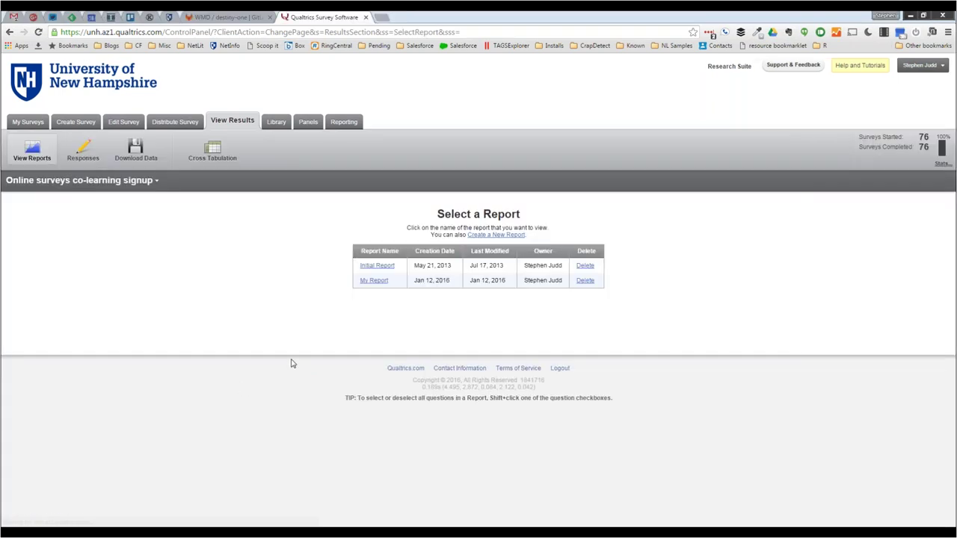
click(374, 281)
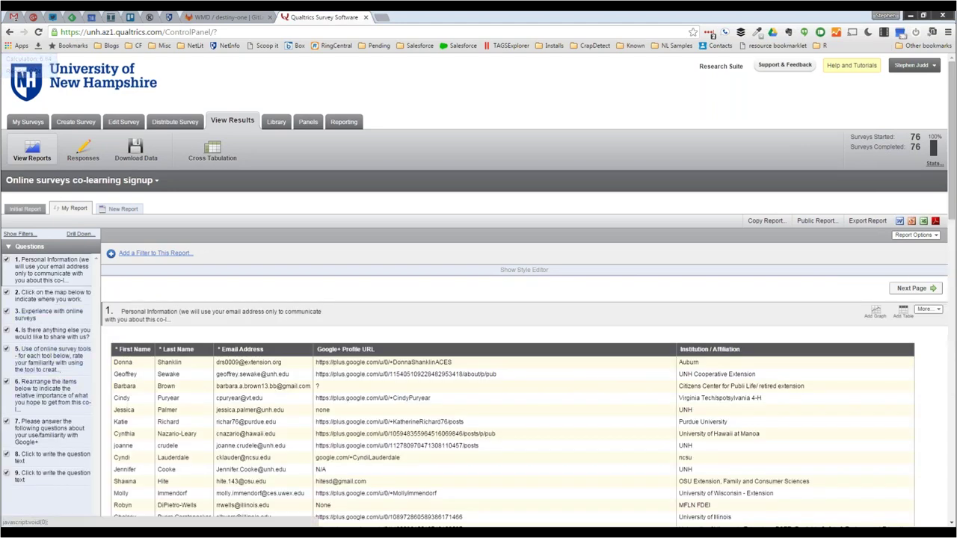
- Show question 2's where-you-work heat map and check a hotspot's click count (1 of 76)
click(50, 303)
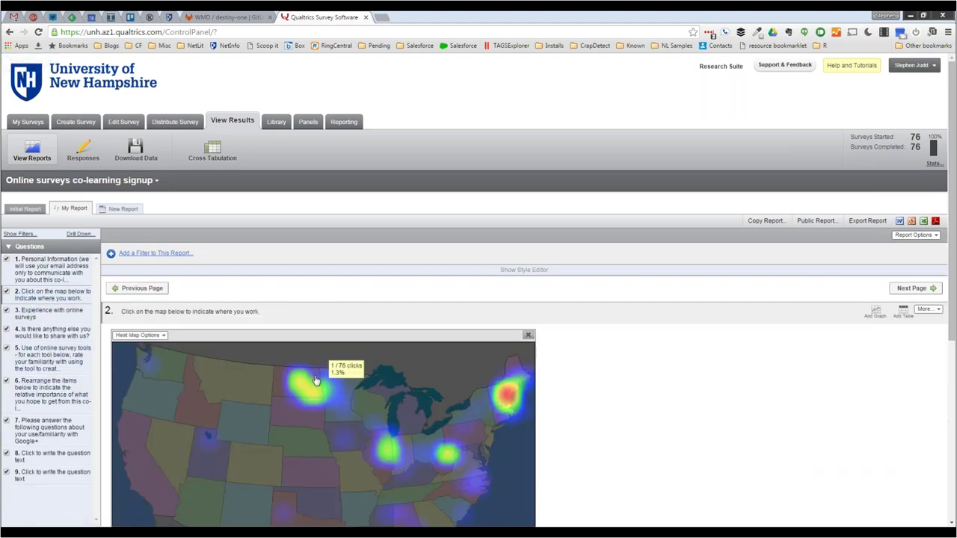
scroll(316, 380, down, 2)
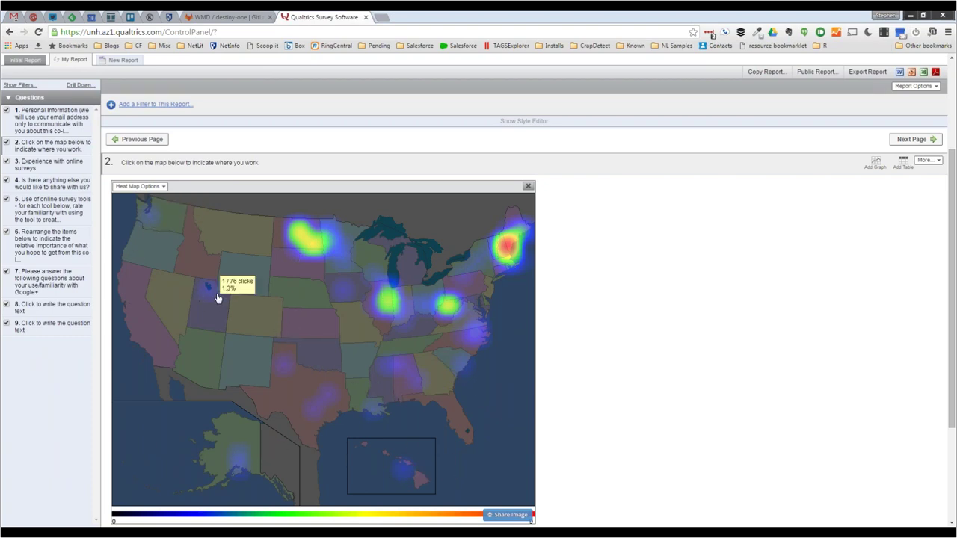
mouse_move(308, 245)
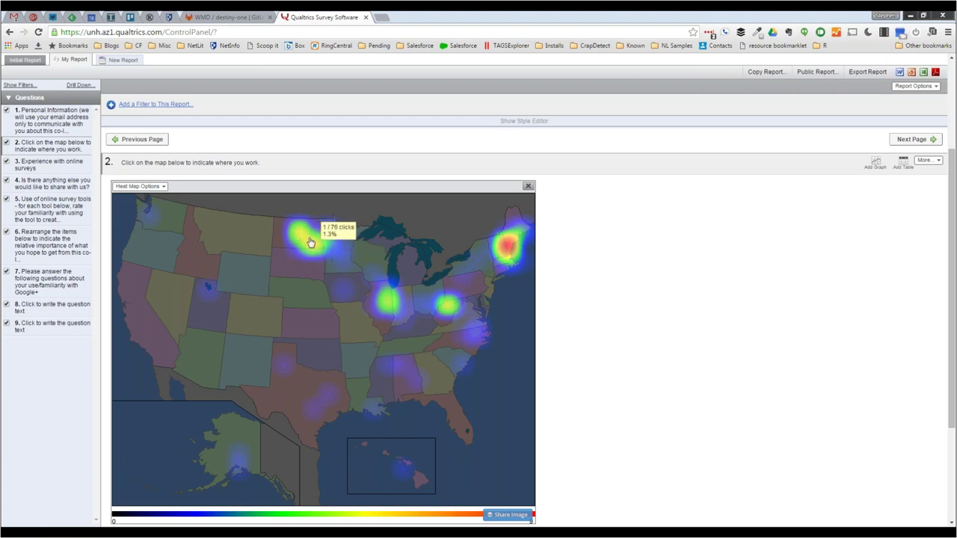
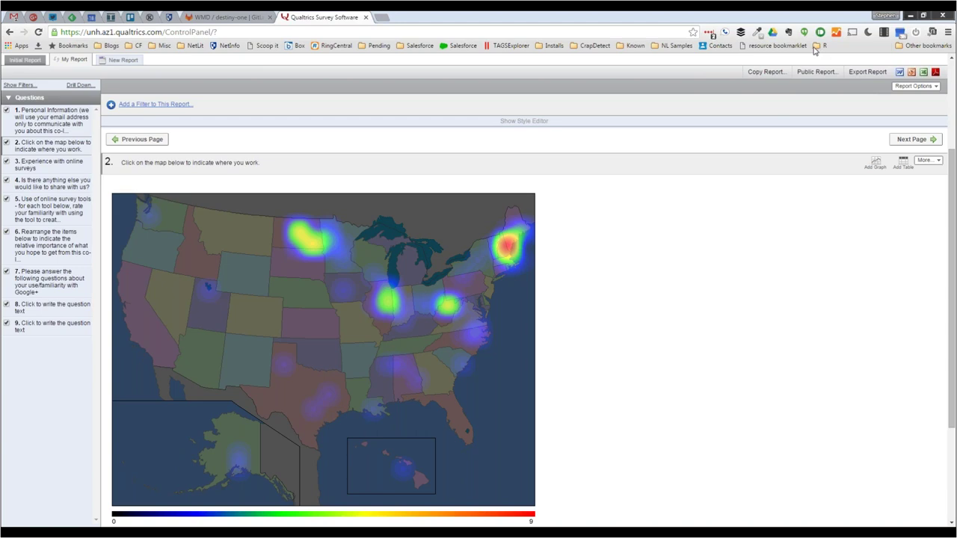
mouse_move(725, 304)
mouse_move(699, 317)
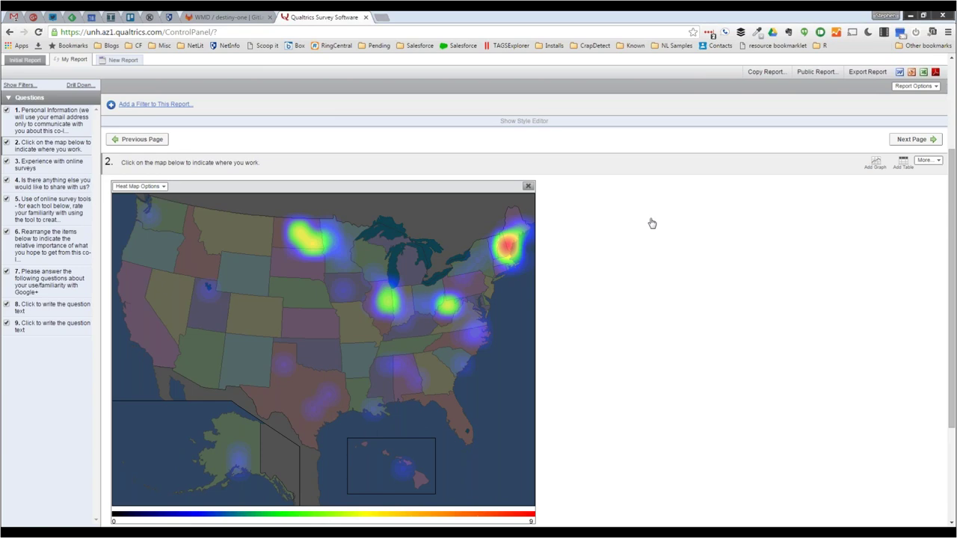
scroll(652, 224, up, 1)
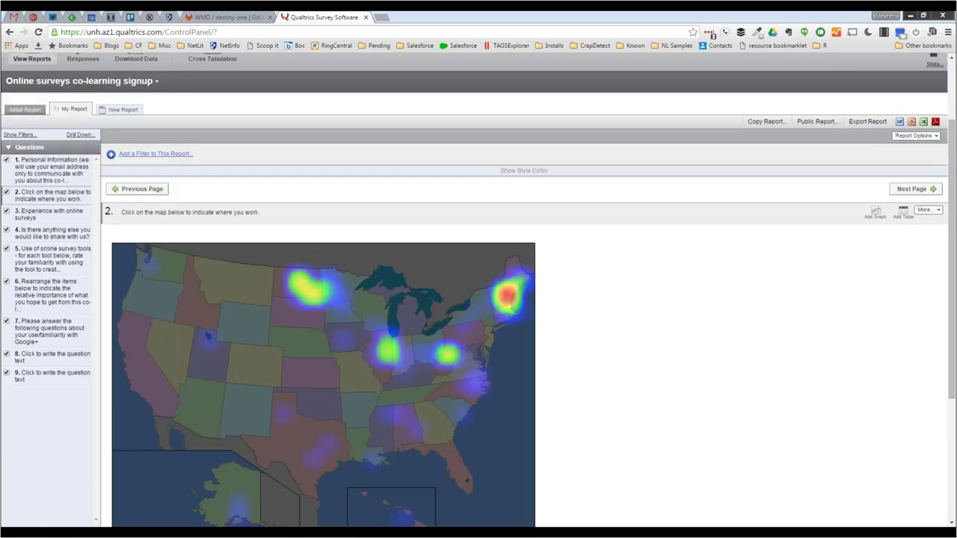
scroll(478, 290, up, 1)
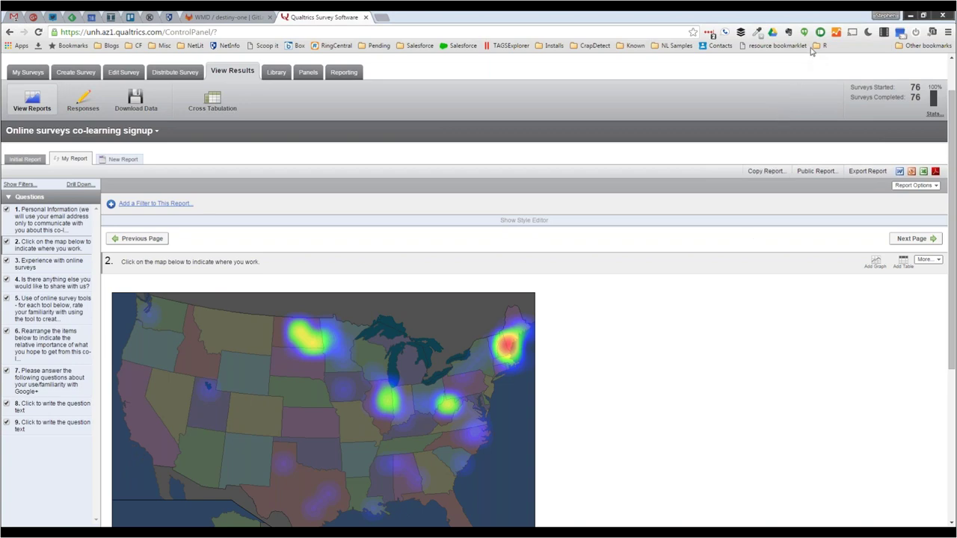
- Switch from the heat map report to the survey's individual responses view
mouse_move(695, 292)
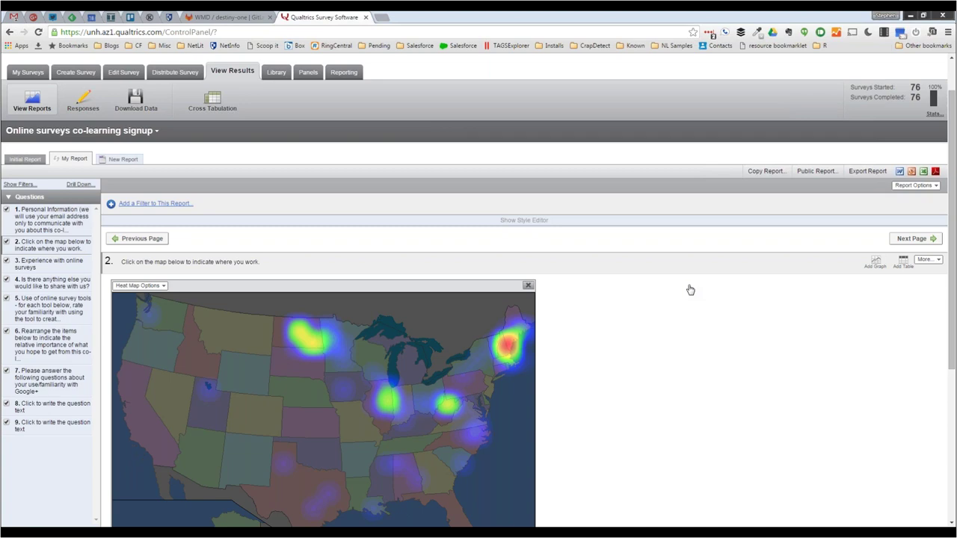
click(84, 110)
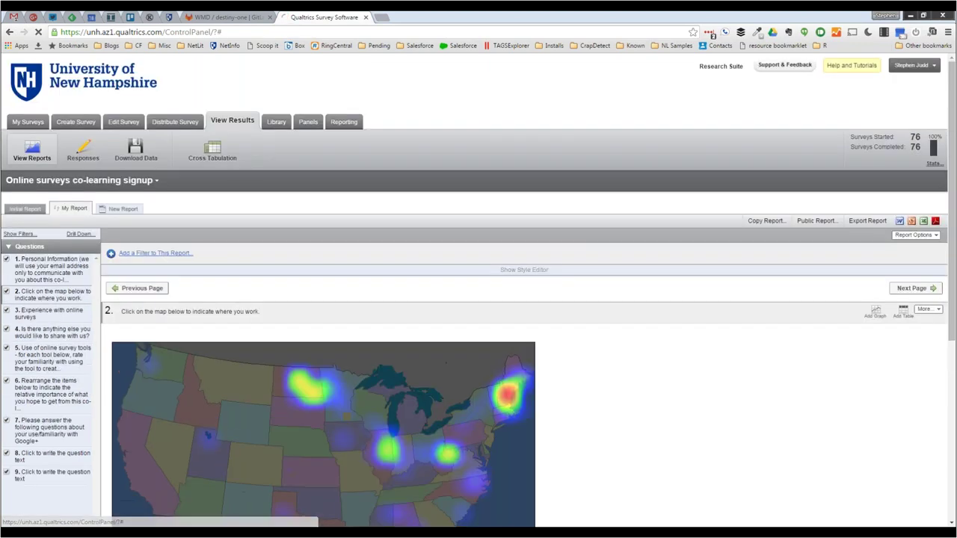
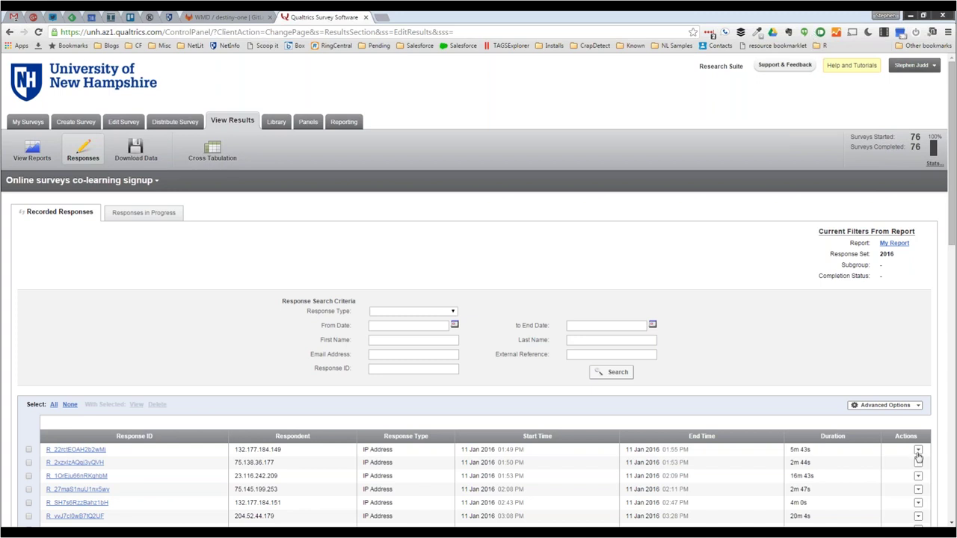
click(918, 450)
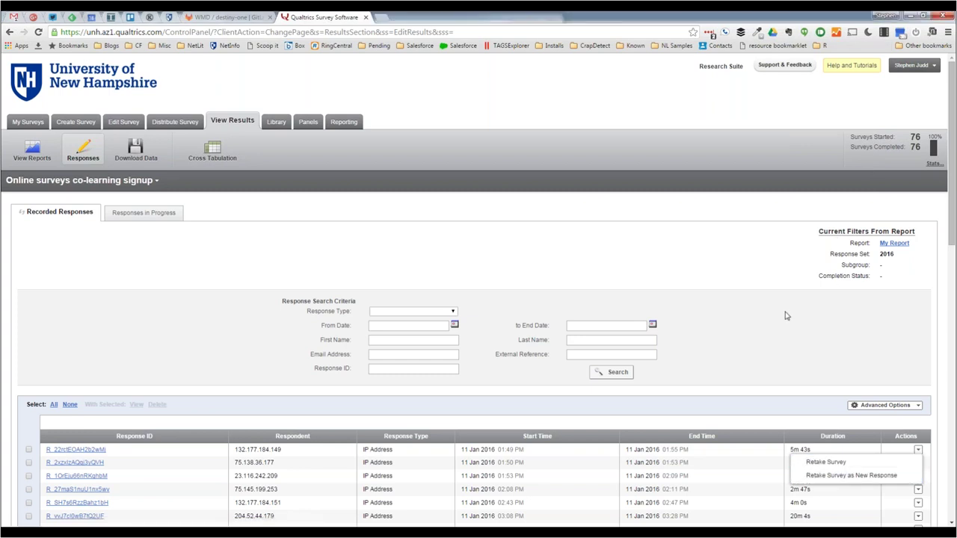
click(780, 390)
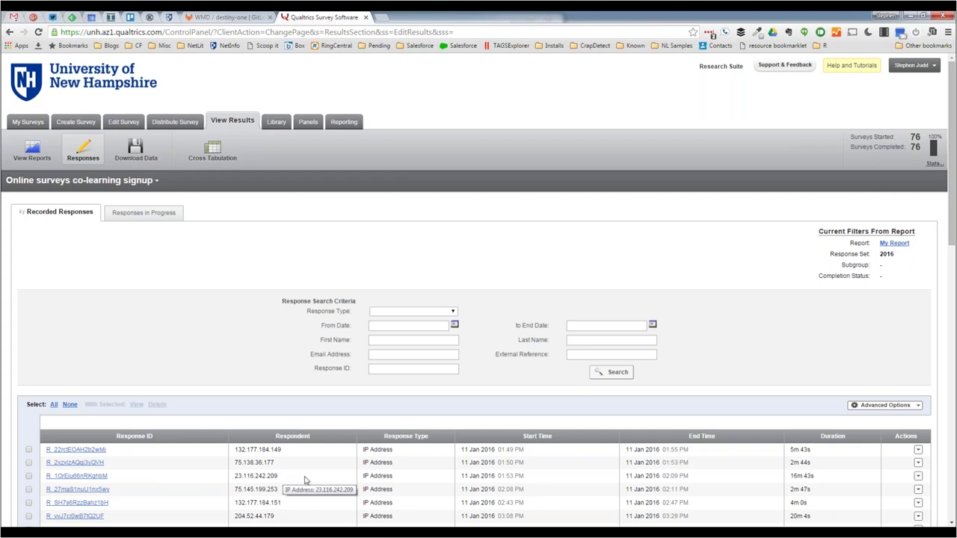
click(918, 475)
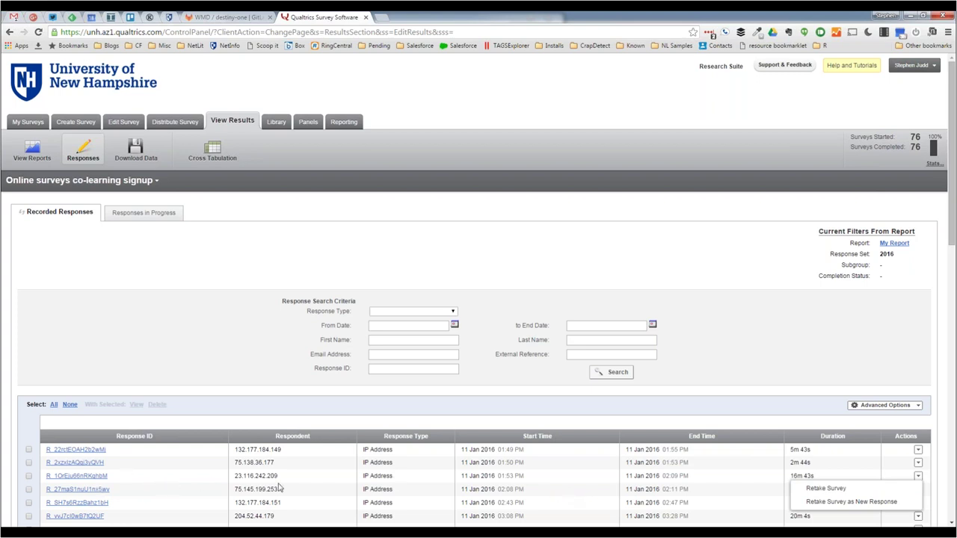
click(746, 379)
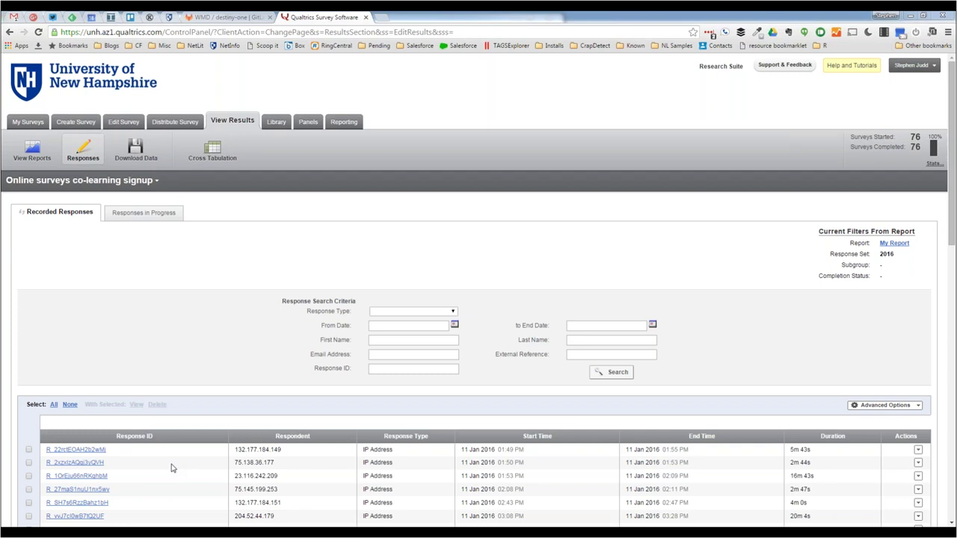
- Select the first three recorded responses and open the survey's list of reports
click(29, 450)
click(29, 463)
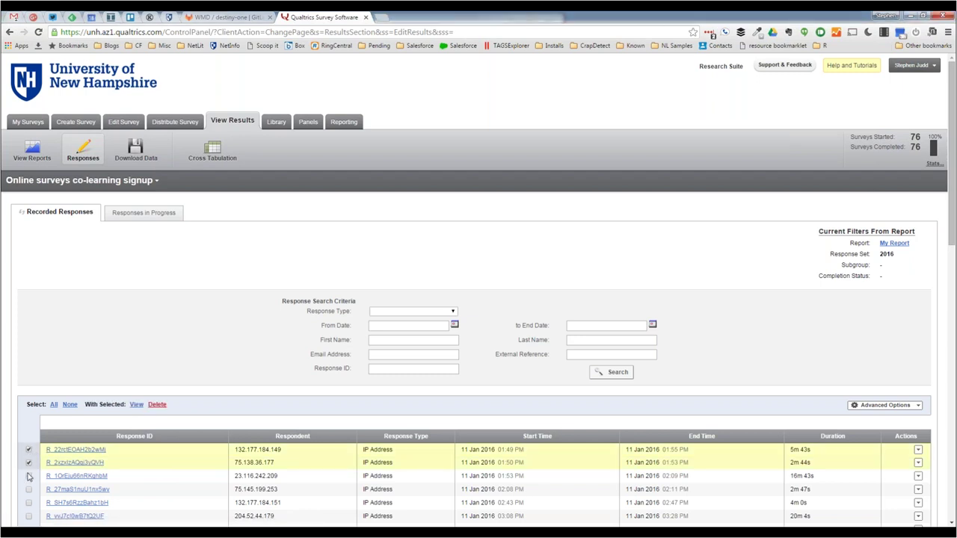
click(29, 476)
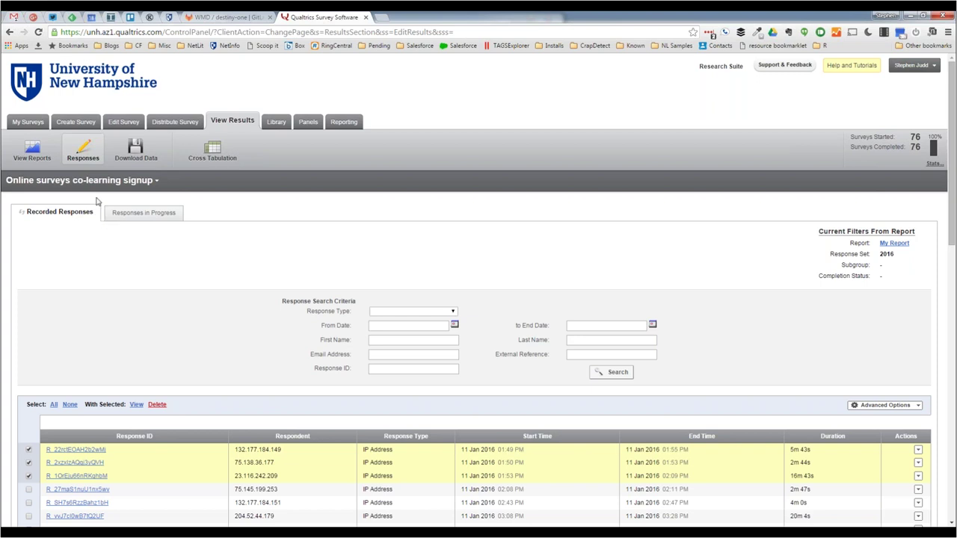
click(33, 152)
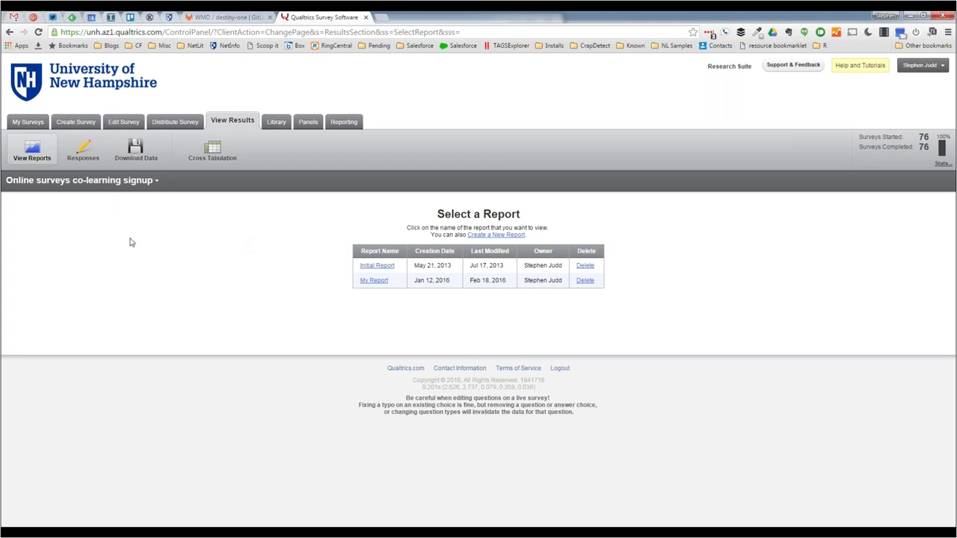
- Open Initial Report, leave the loading page, and return to Recorded Responses filtered by Initial Report
click(376, 268)
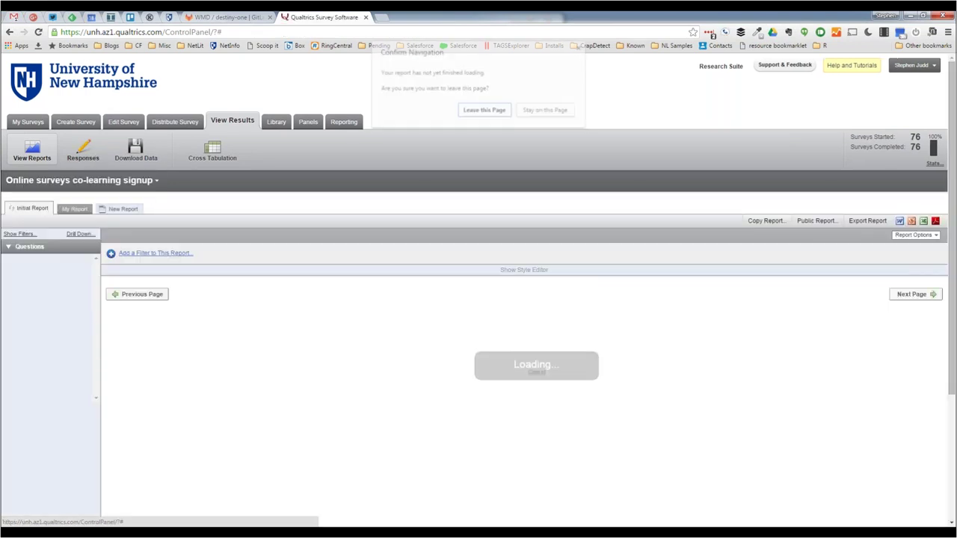
click(484, 110)
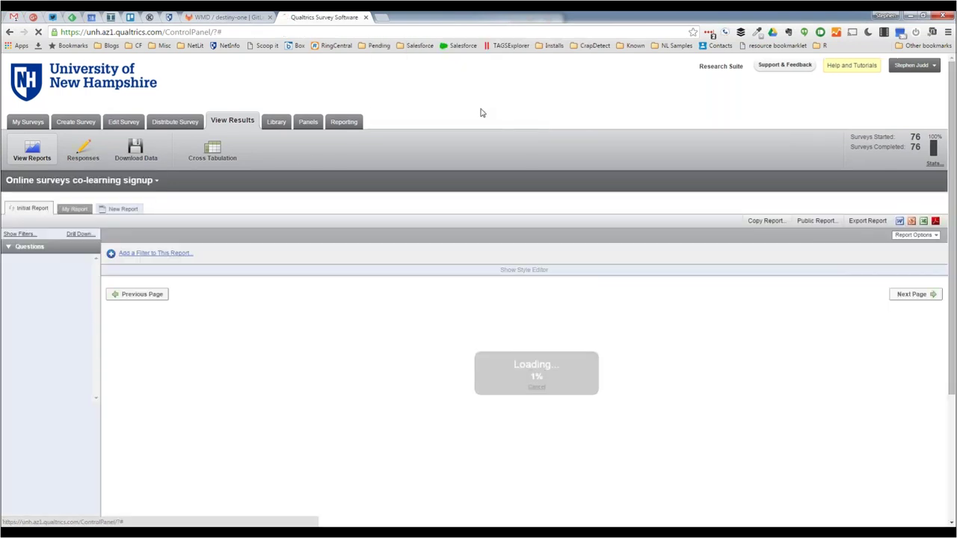
click(82, 154)
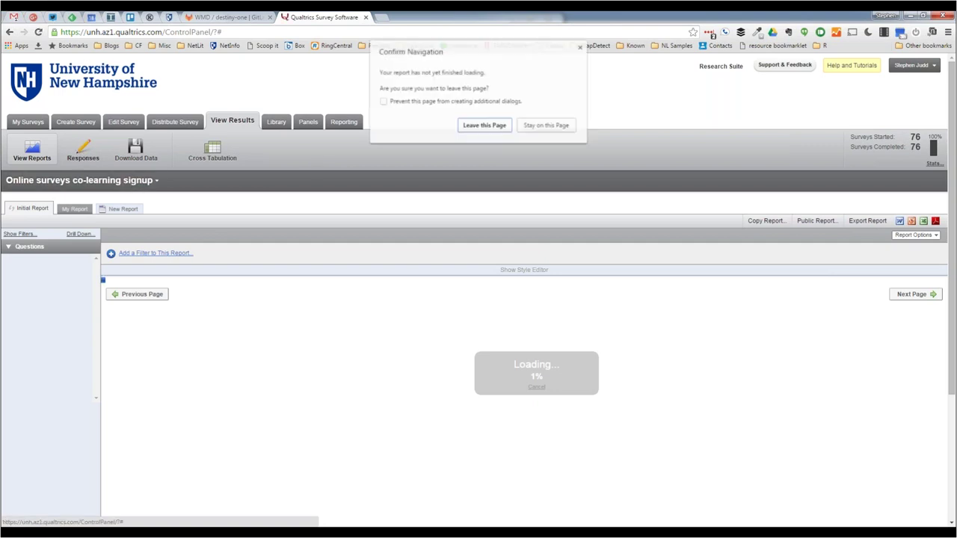
click(488, 127)
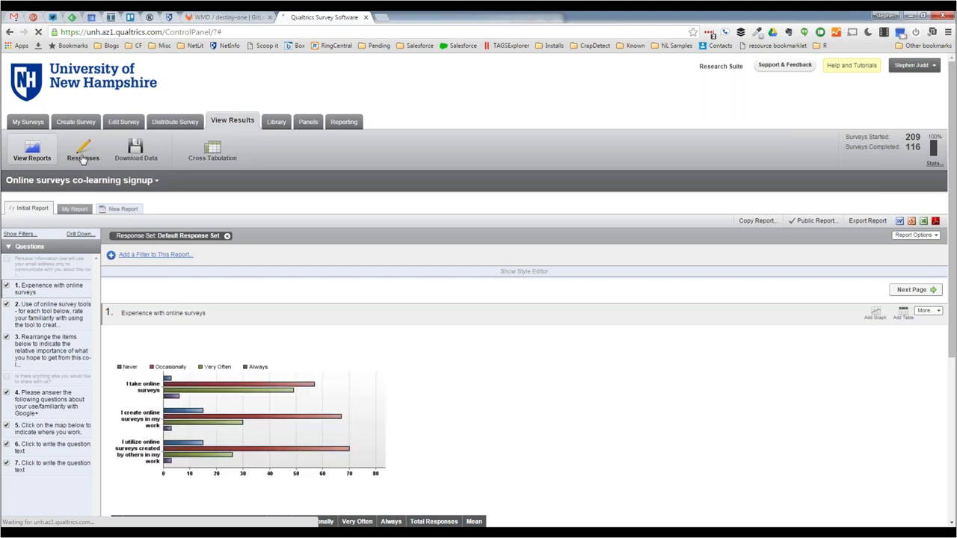
click(83, 158)
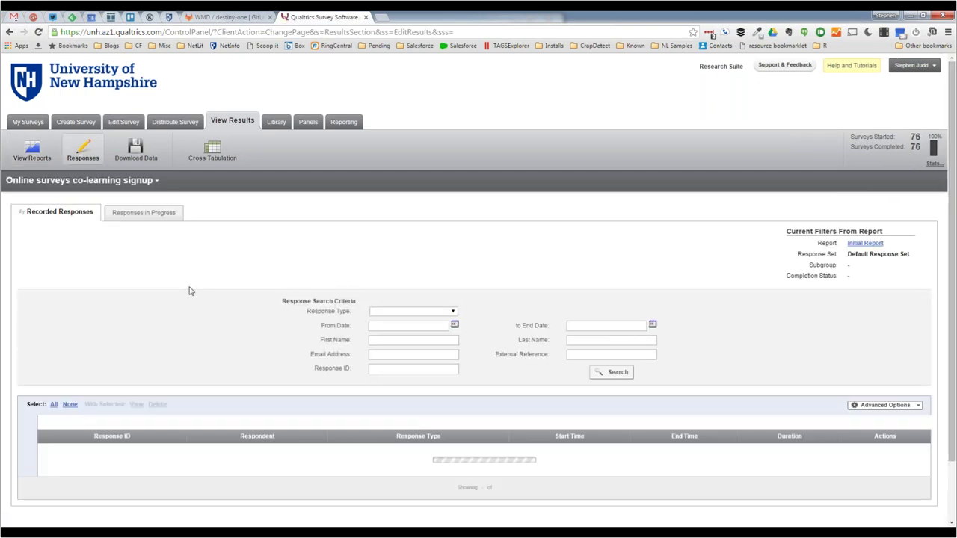
scroll(189, 292, down, 1)
scroll(189, 292, down, 1)
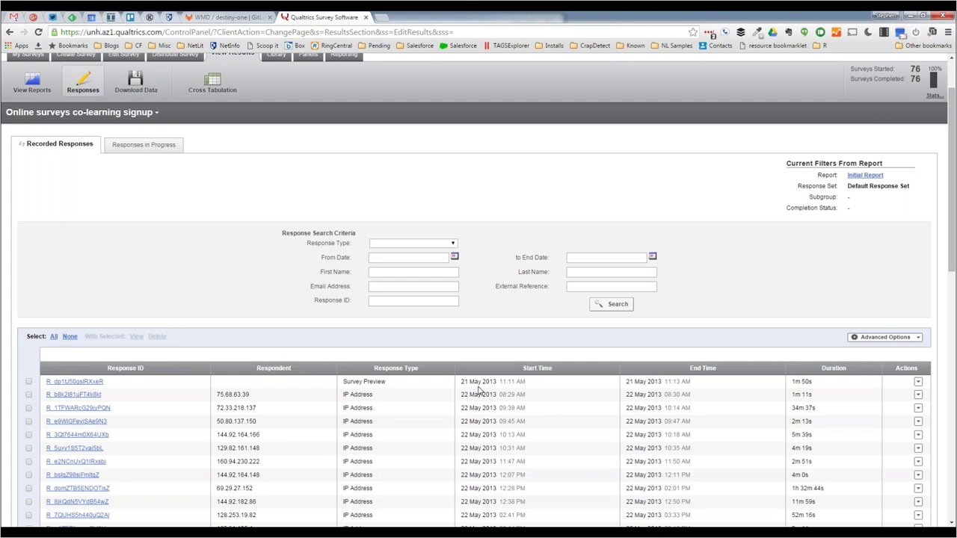
scroll(479, 390, down, 1)
scroll(479, 389, down, 8)
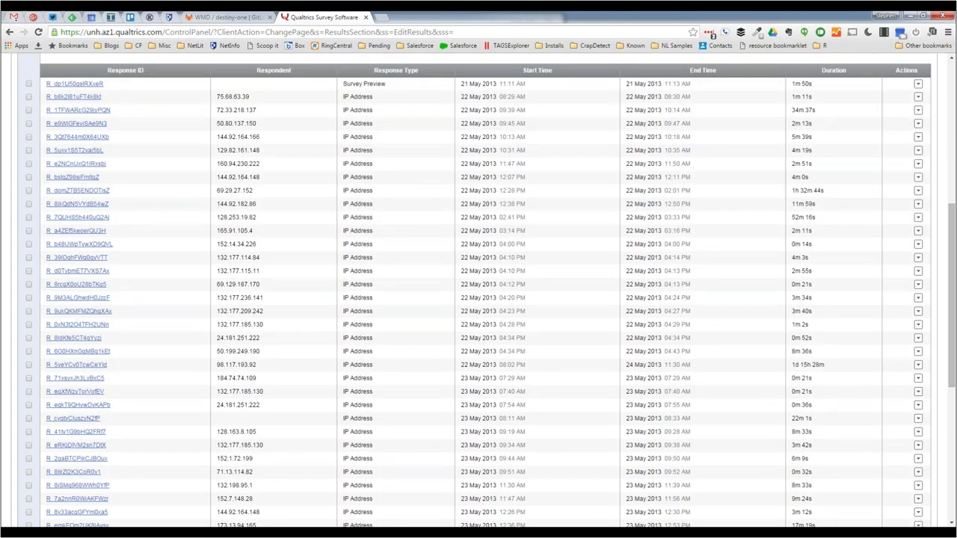
scroll(478, 290, up, 2)
scroll(495, 469, down, 1)
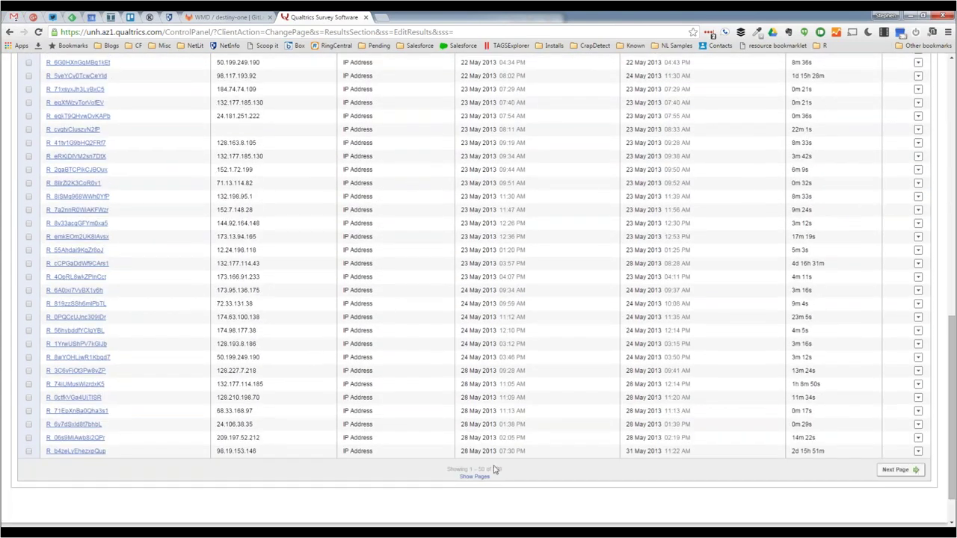
scroll(457, 366, up, 10)
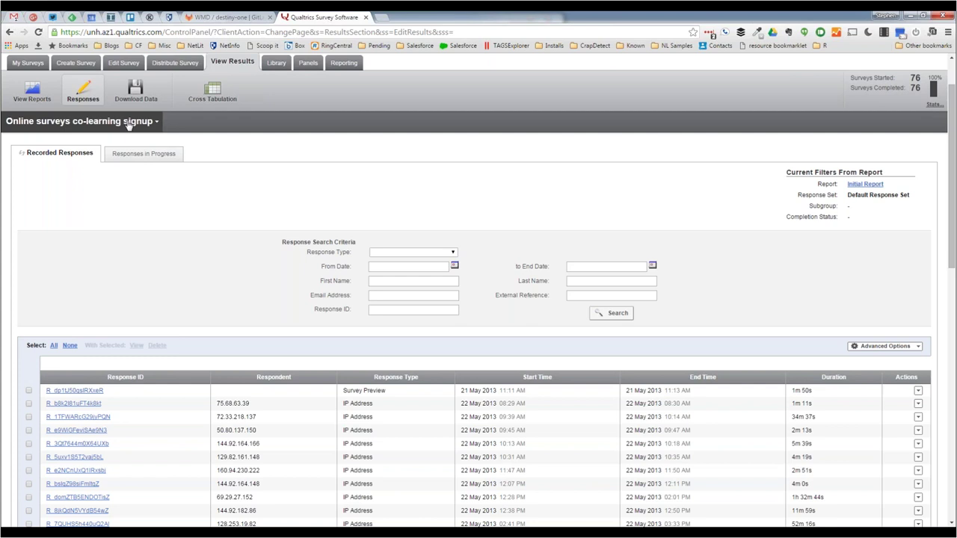
- Return to the report list, then open Online surveys co-learning signup in the survey editor
click(43, 106)
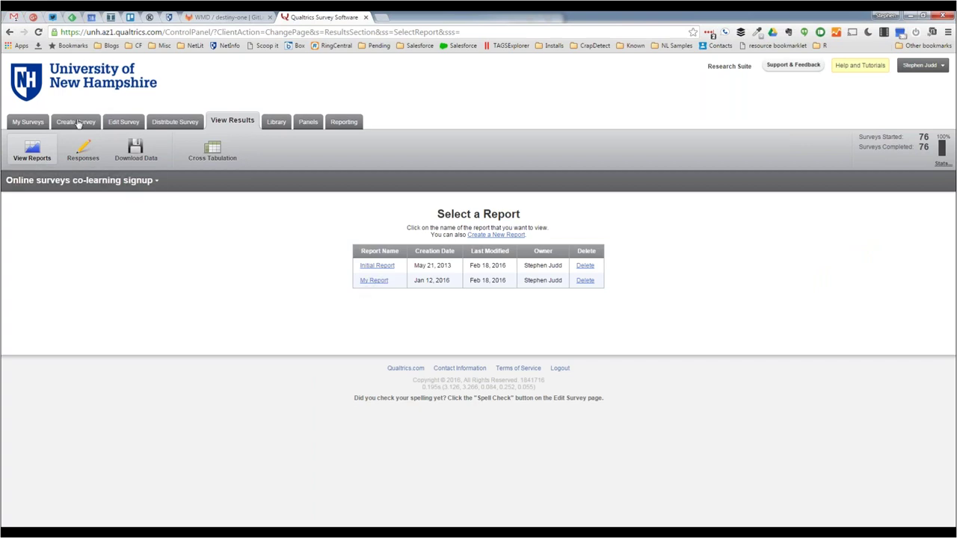
click(124, 127)
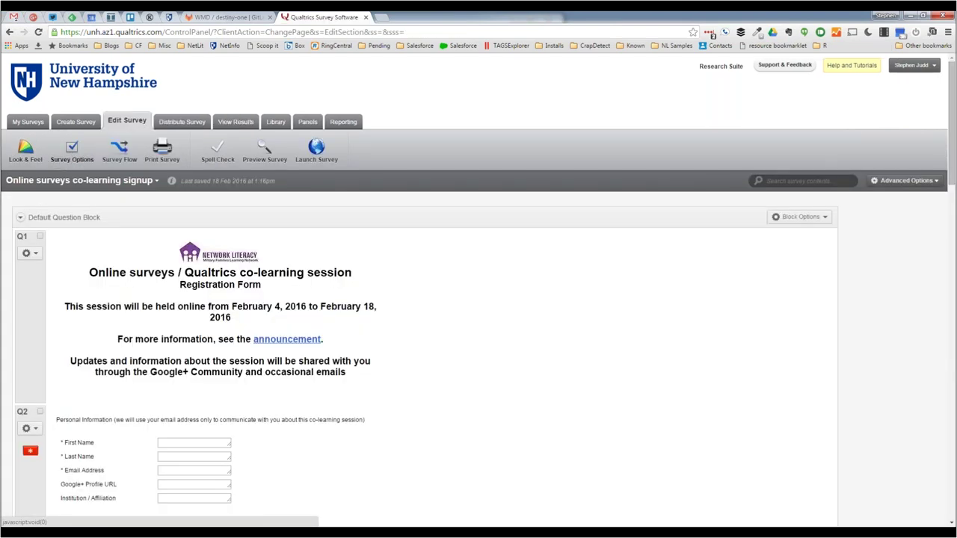
click(72, 150)
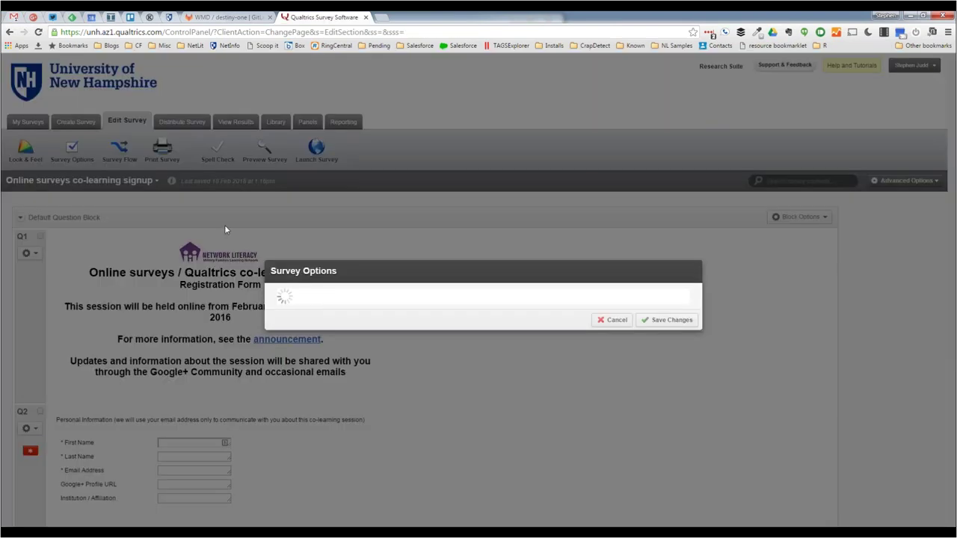
scroll(483, 299, down, 1)
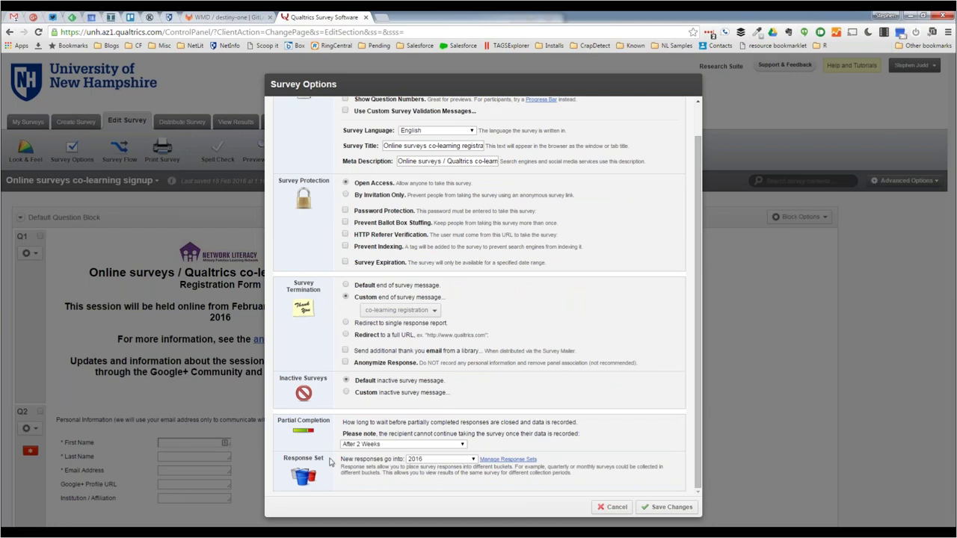
click(473, 459)
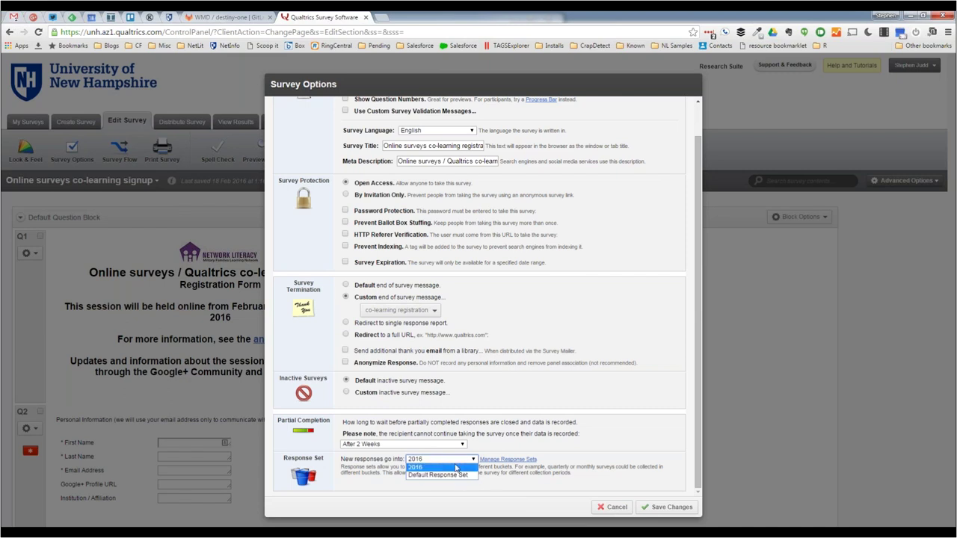
click(456, 467)
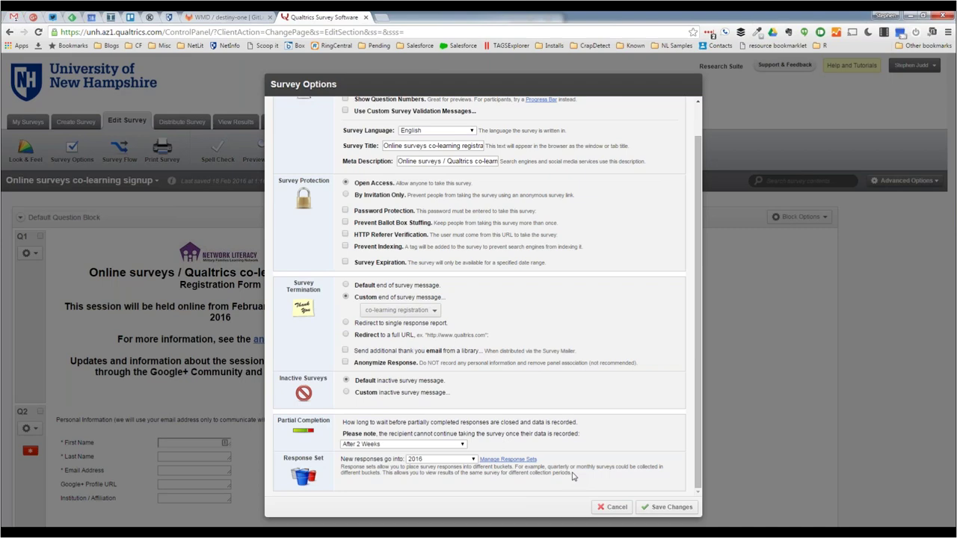
click(609, 508)
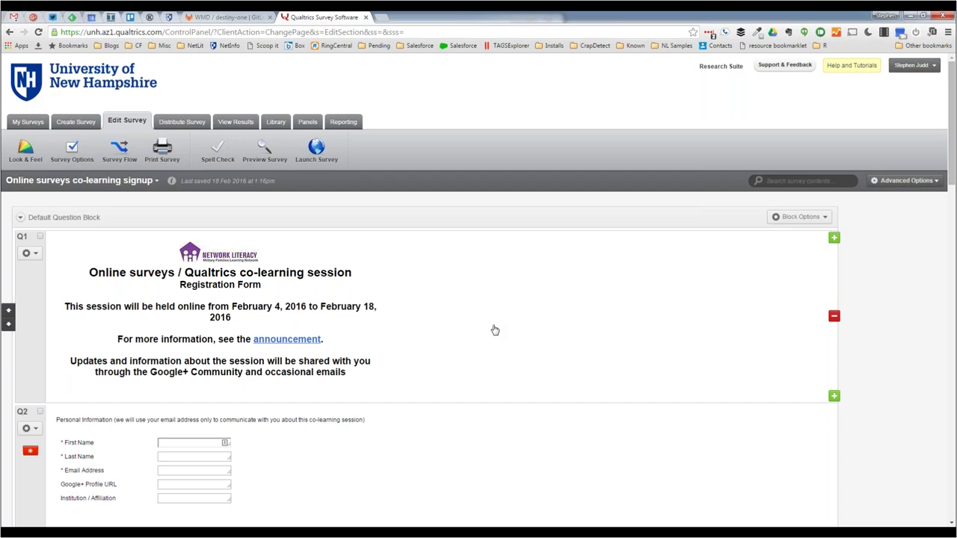
- Leave the survey editor for the Panels section showing My Panels
click(308, 123)
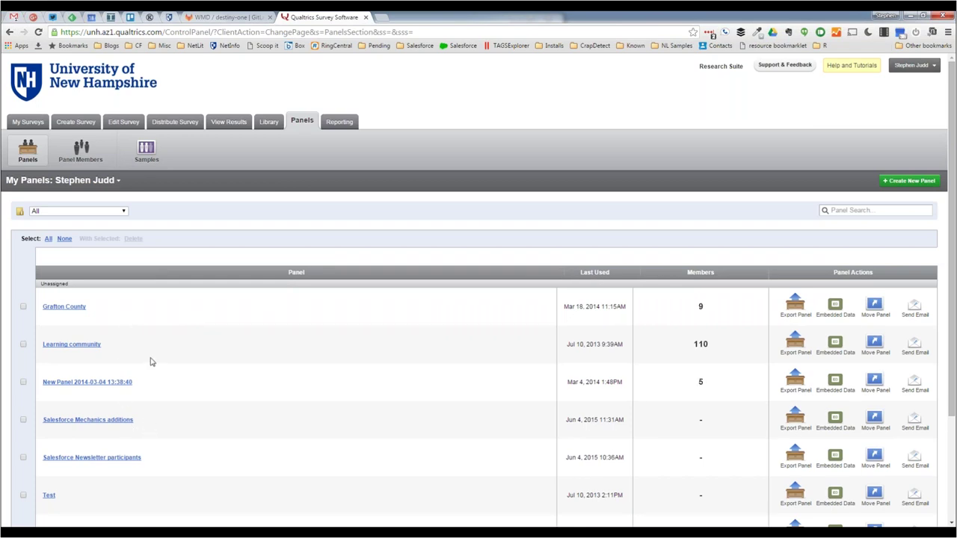
- Scroll the My Panels list to see all seven panels, down to Test with 0 members
scroll(214, 382, down, 3)
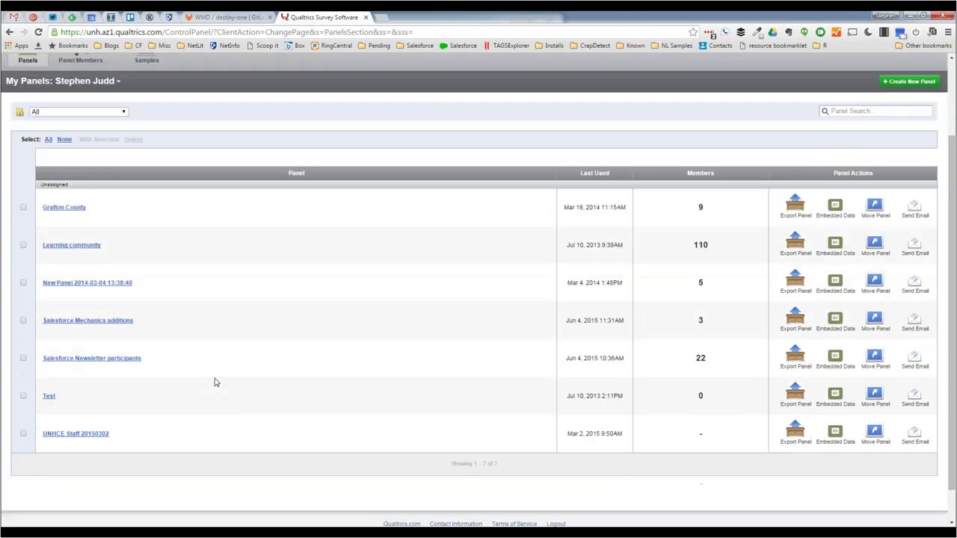
scroll(215, 382, down, 1)
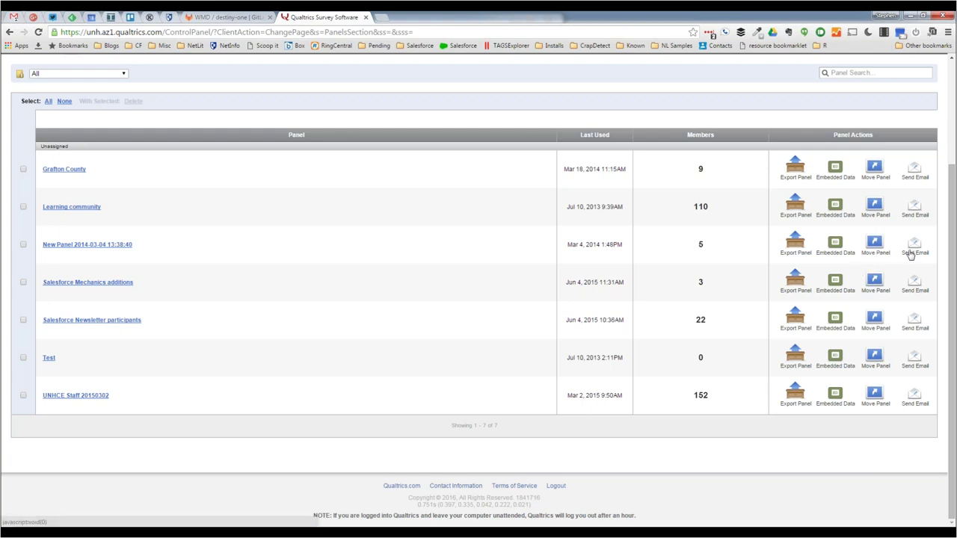
- Delete the second and eighth members from the Grafton County panel, leaving seven
click(64, 170)
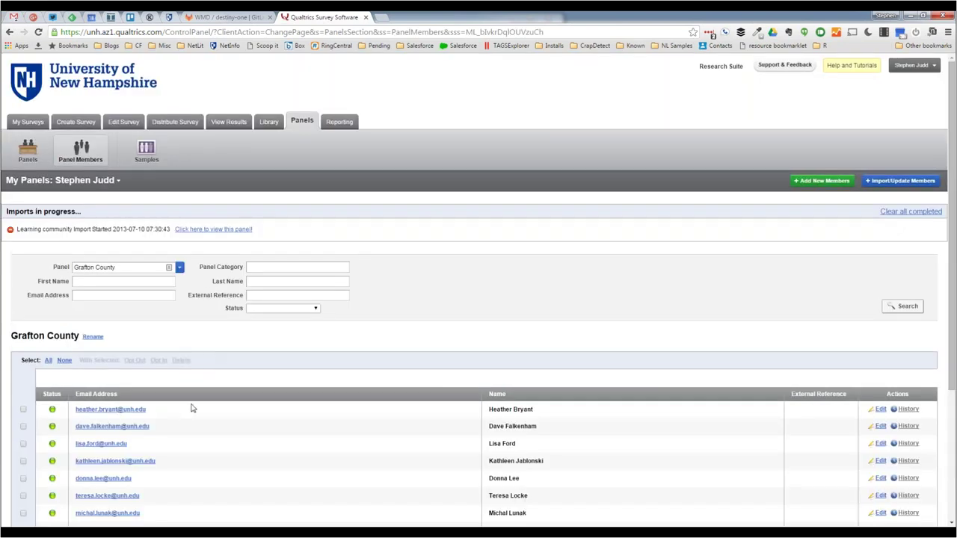
scroll(207, 436, down, 1)
scroll(210, 430, down, 1)
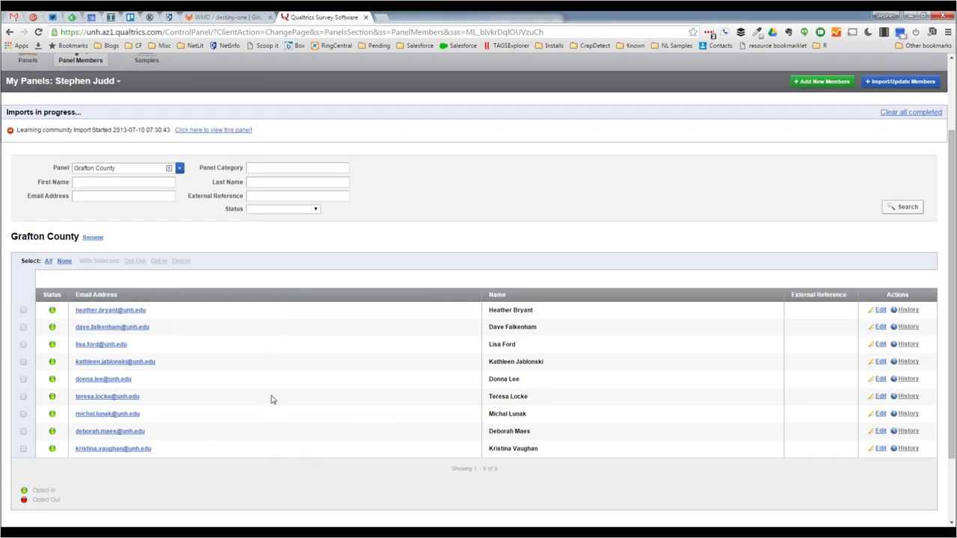
click(23, 326)
click(23, 431)
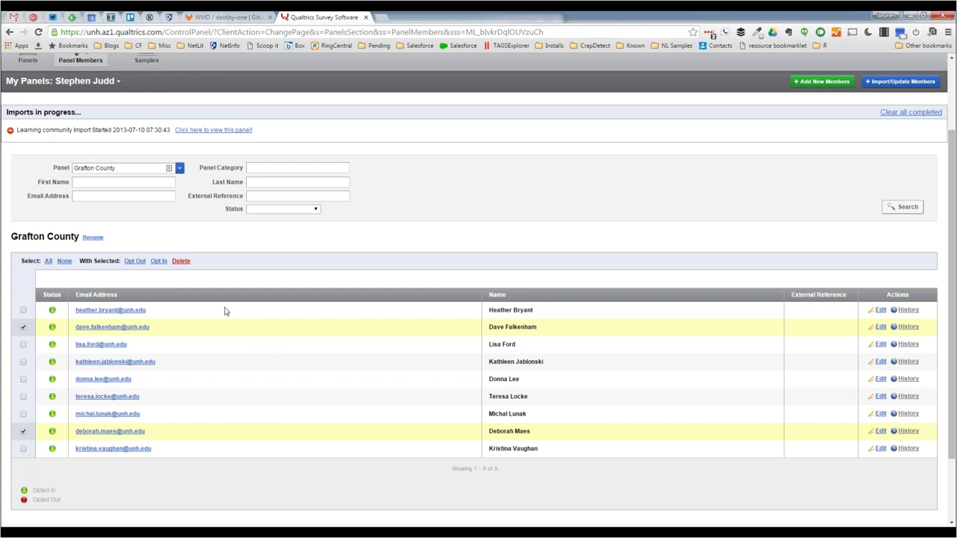
click(181, 262)
click(549, 321)
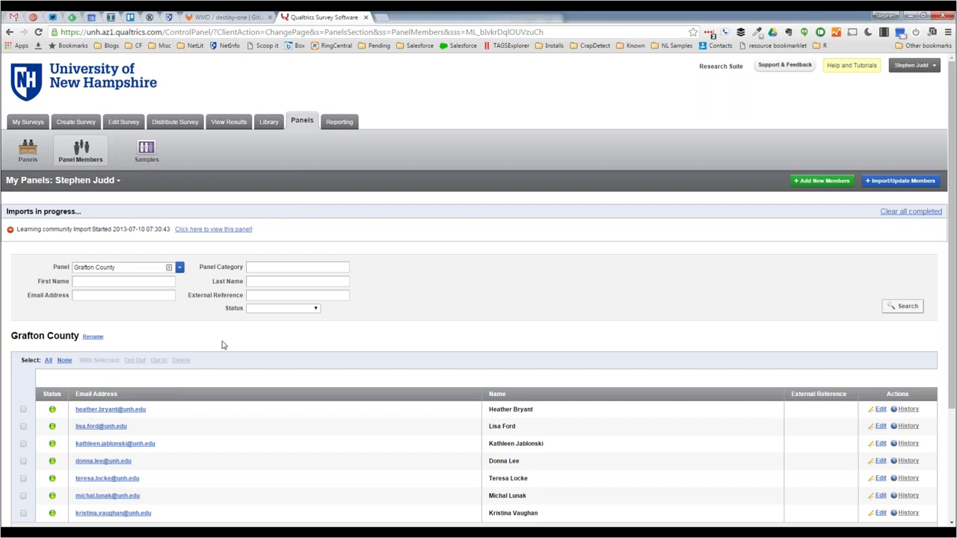
- Activate the Online surveys co-learning signup survey and bring up its Email Survey form
click(174, 123)
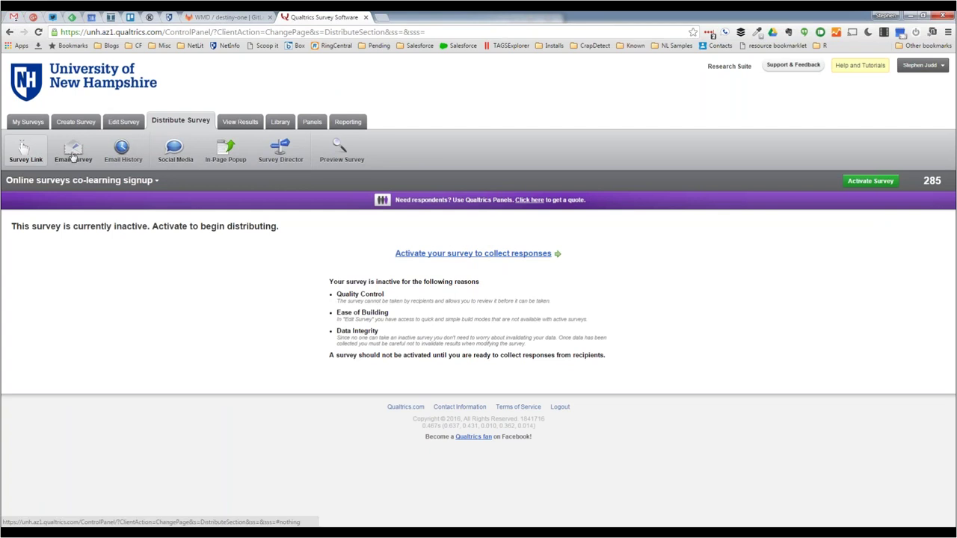
click(451, 257)
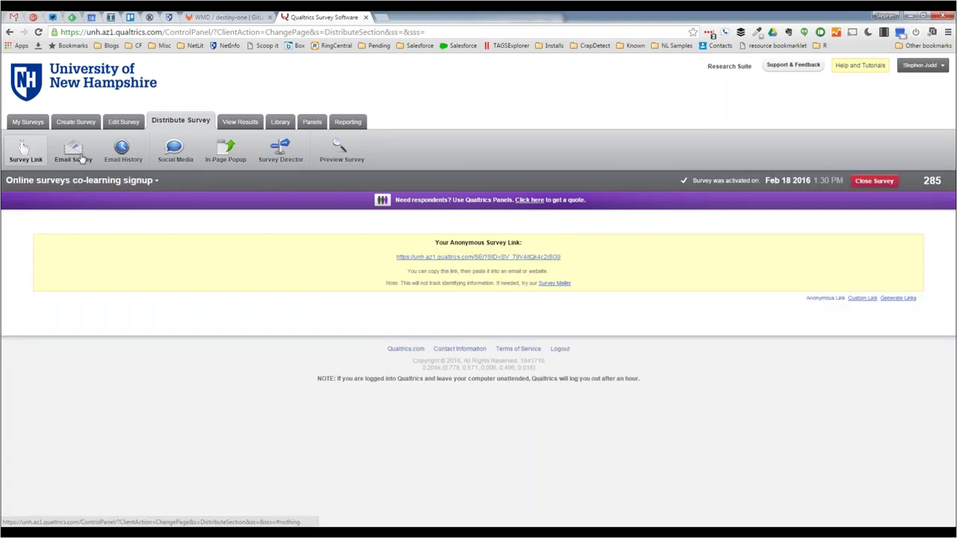
click(79, 155)
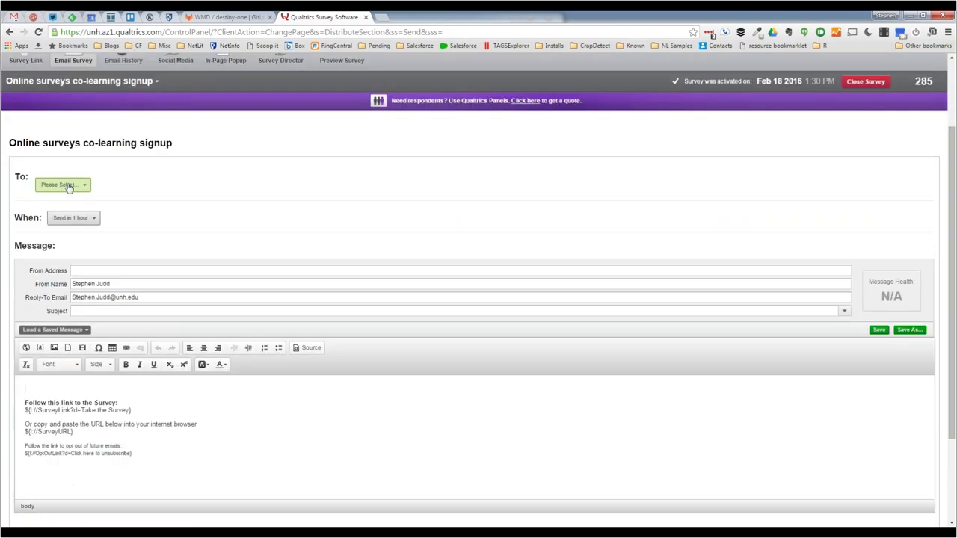
- Browse the To recipient menu's My Library and Group Library lists, closing it with no recipient chosen
click(68, 187)
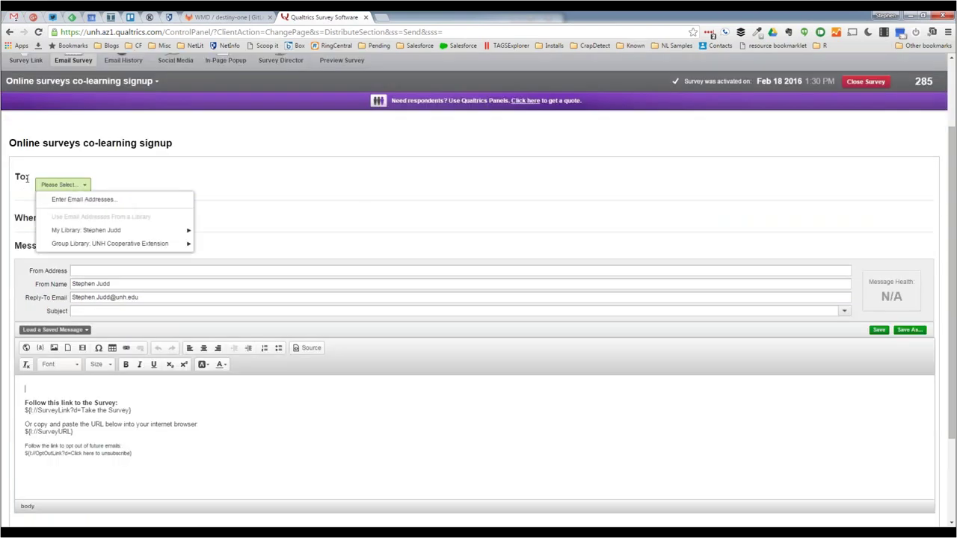
mouse_move(101, 230)
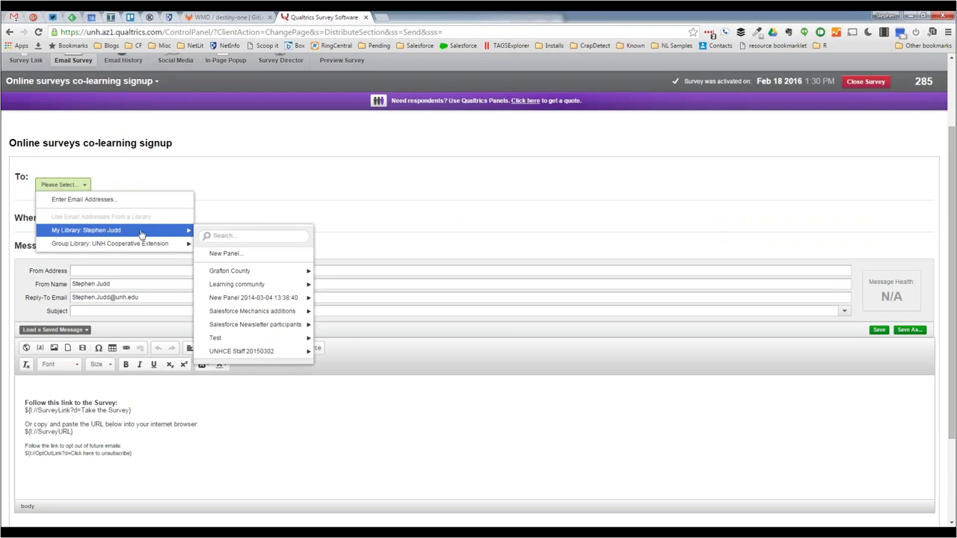
mouse_move(228, 314)
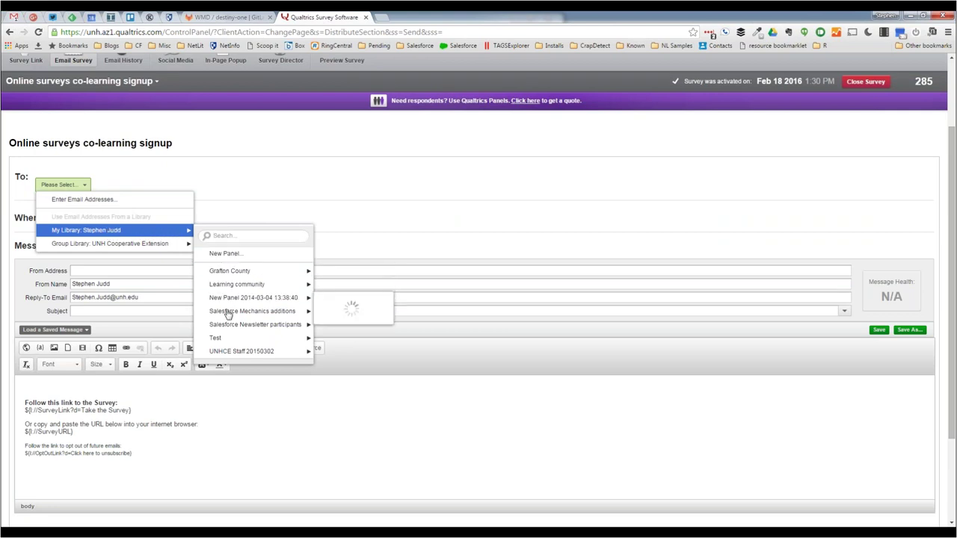
mouse_move(232, 353)
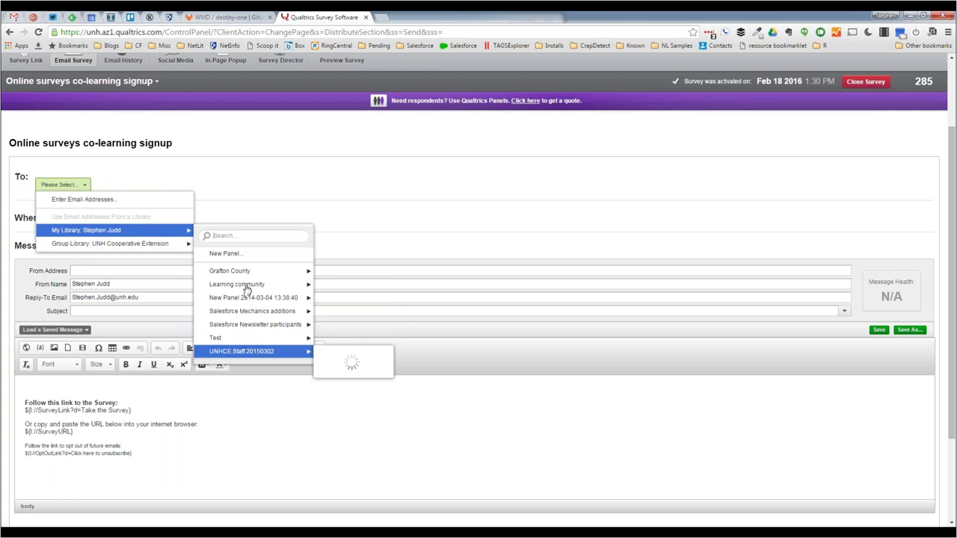
mouse_move(248, 277)
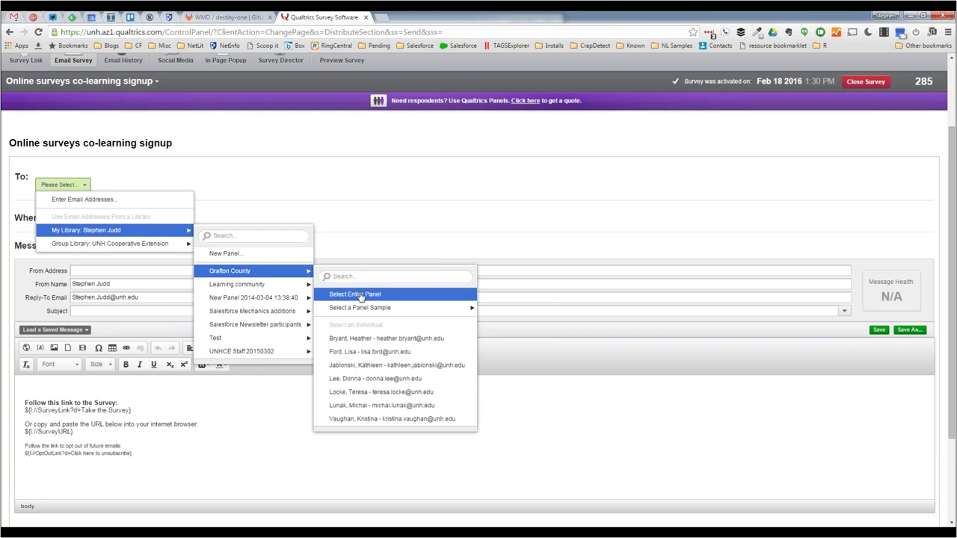
mouse_move(376, 310)
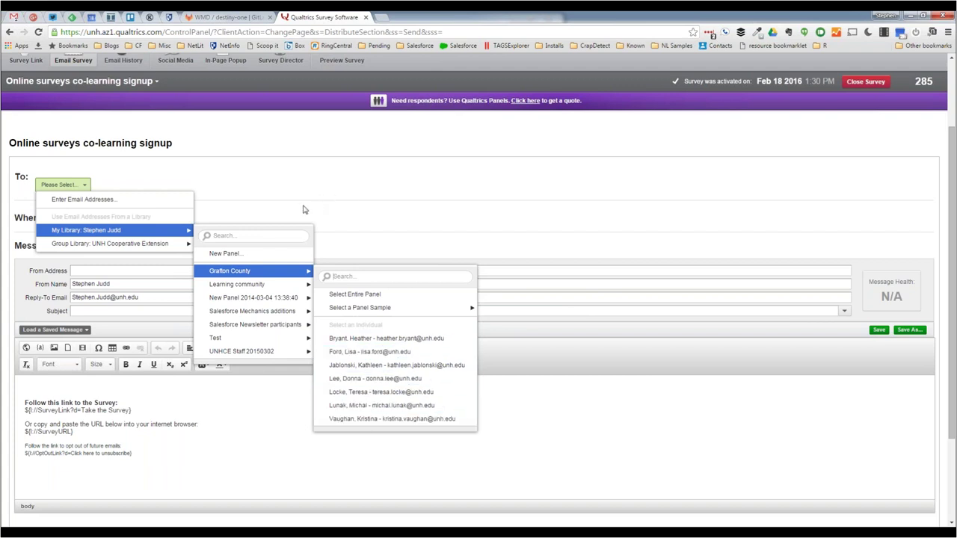
mouse_move(127, 244)
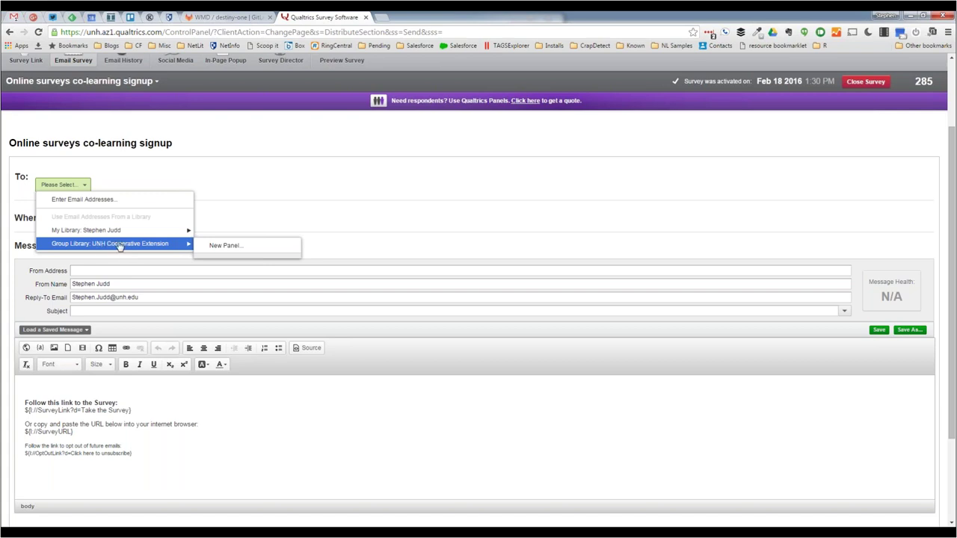
click(242, 154)
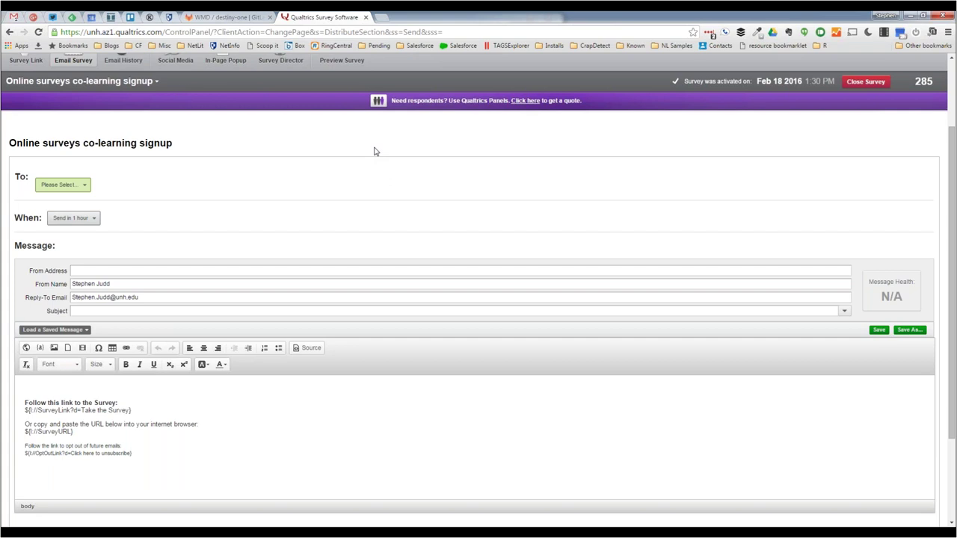
- Return to the Edit Survey tab to view the locked registration form's questions
scroll(376, 150, up, 2)
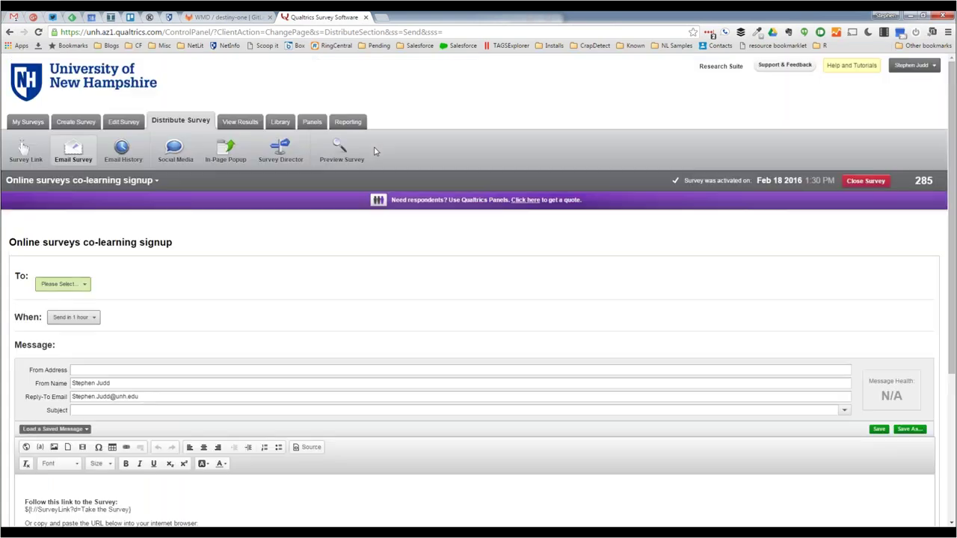
click(123, 124)
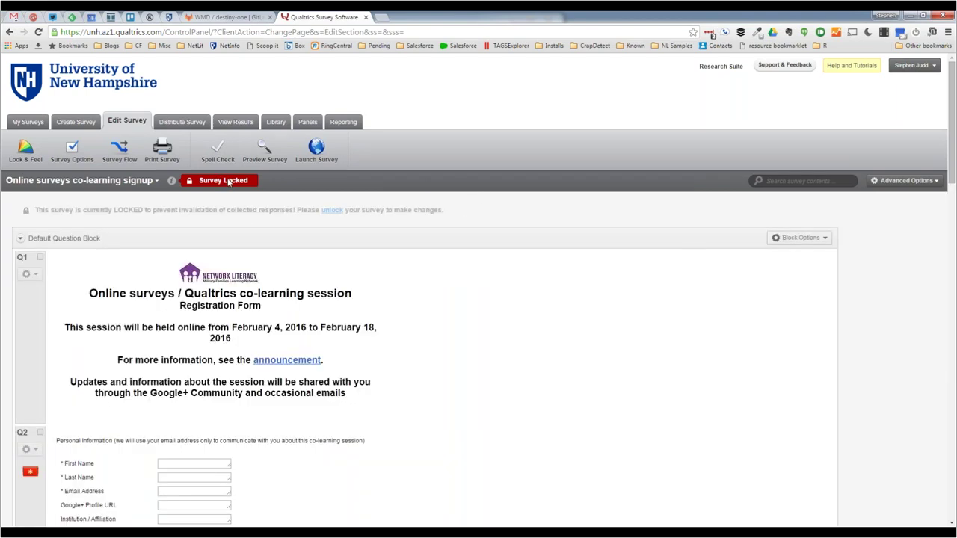
click(230, 180)
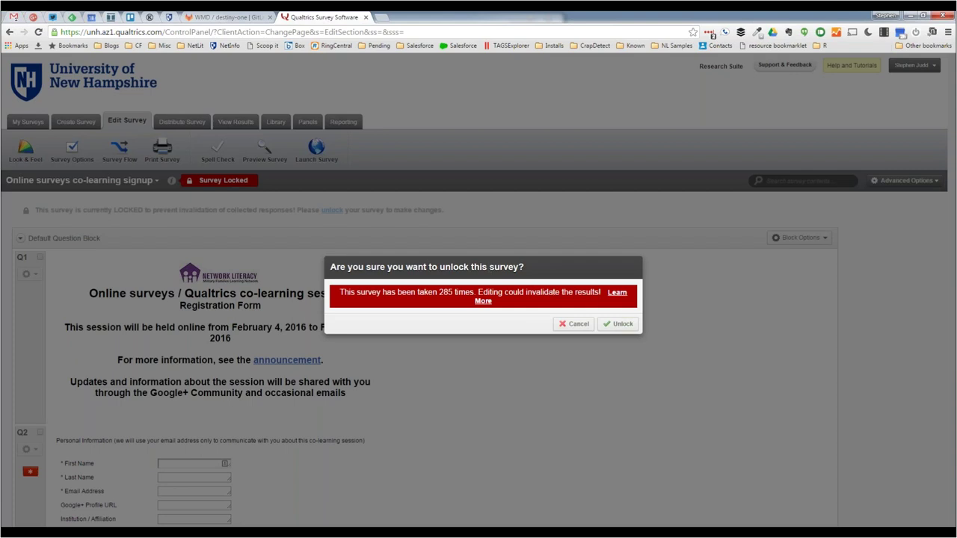
click(584, 324)
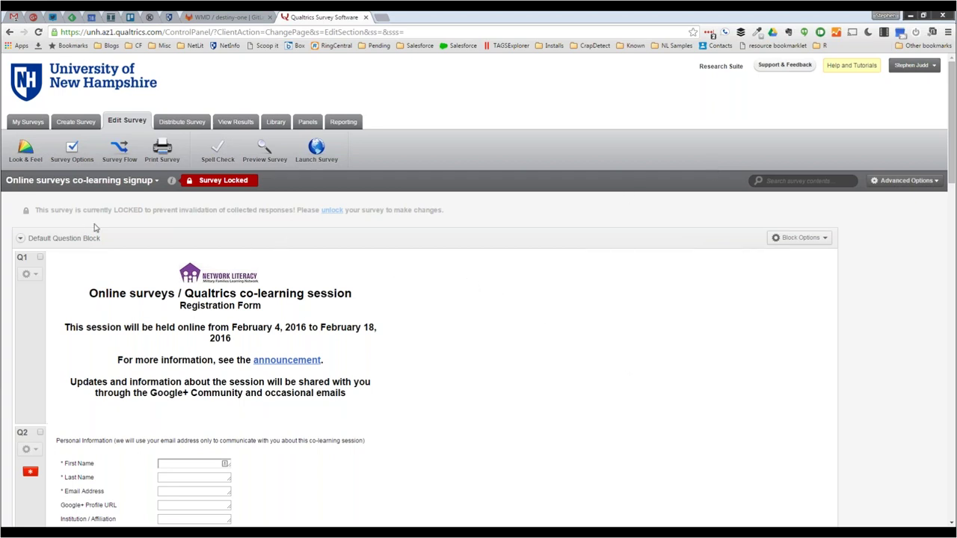
click(27, 124)
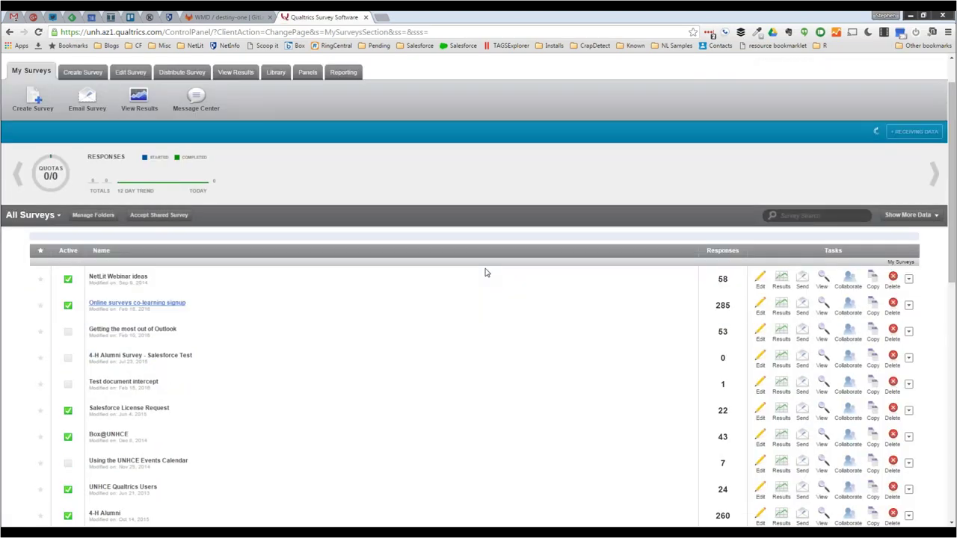
scroll(486, 272, down, 10)
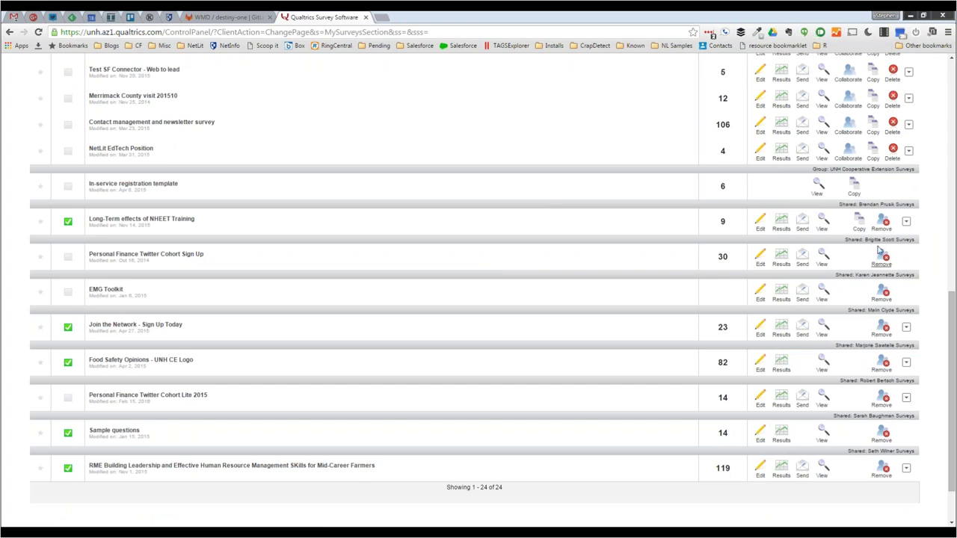
click(907, 224)
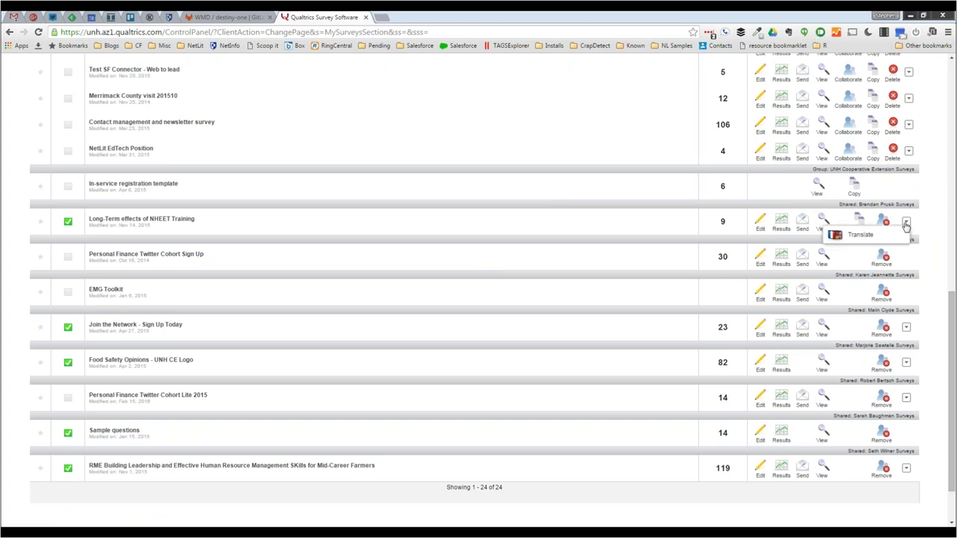
click(626, 222)
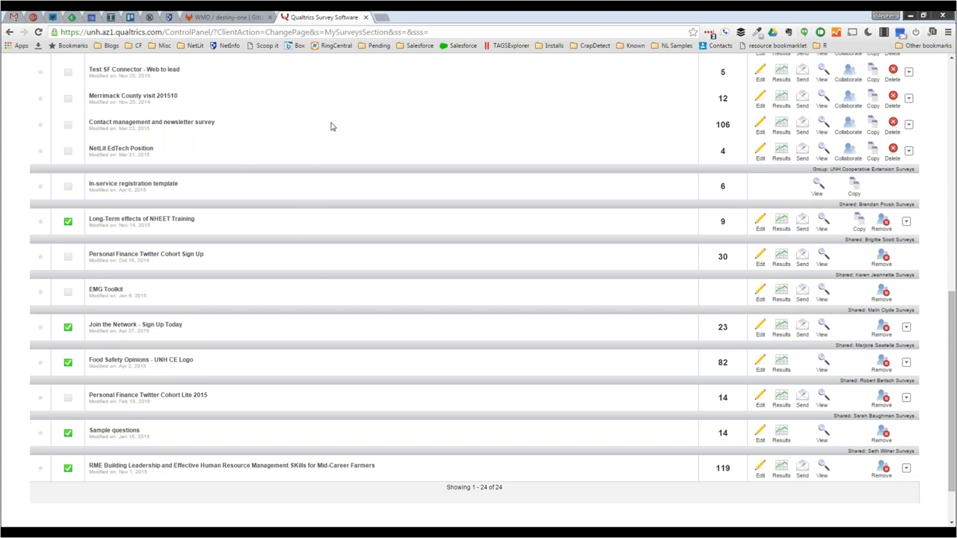
scroll(331, 127, up, 1)
scroll(332, 127, down, 1)
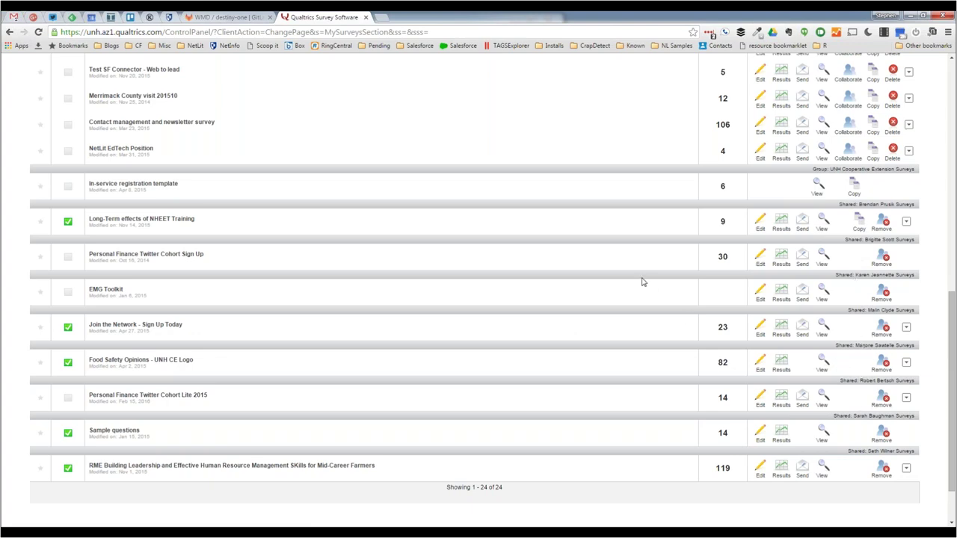
scroll(641, 282, up, 5)
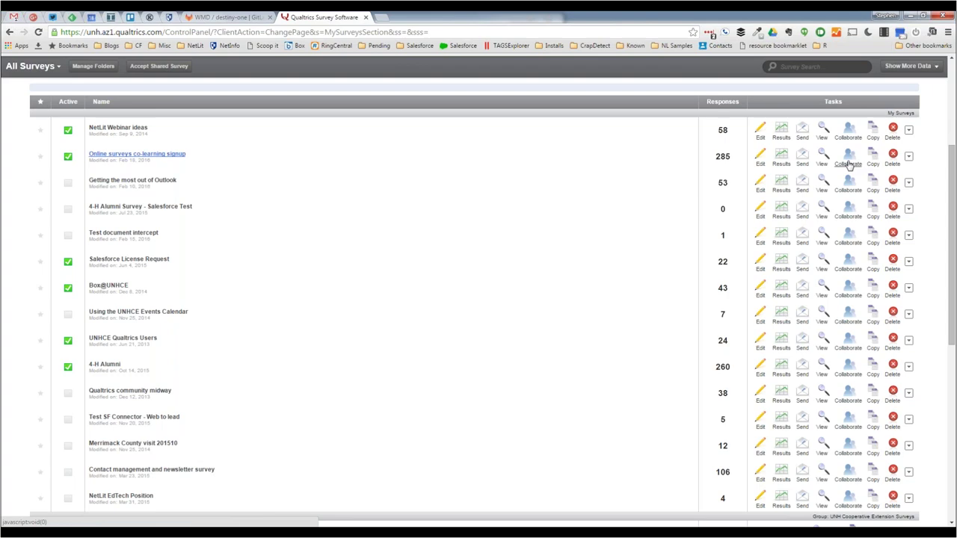
click(849, 164)
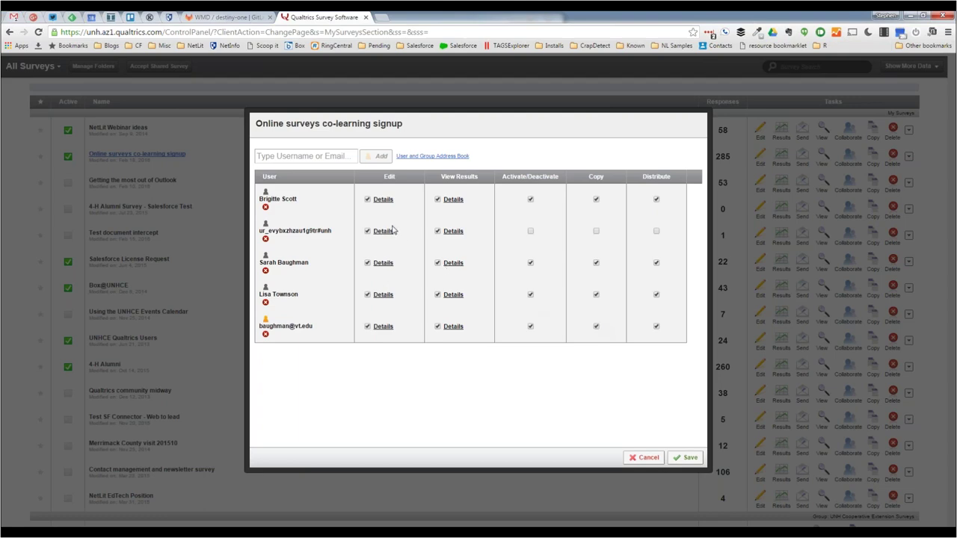
click(383, 199)
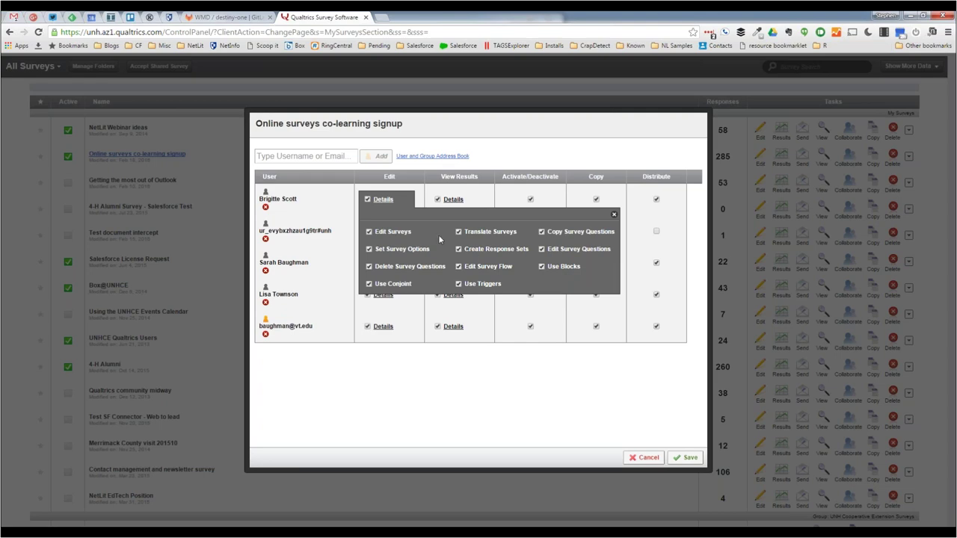
click(614, 214)
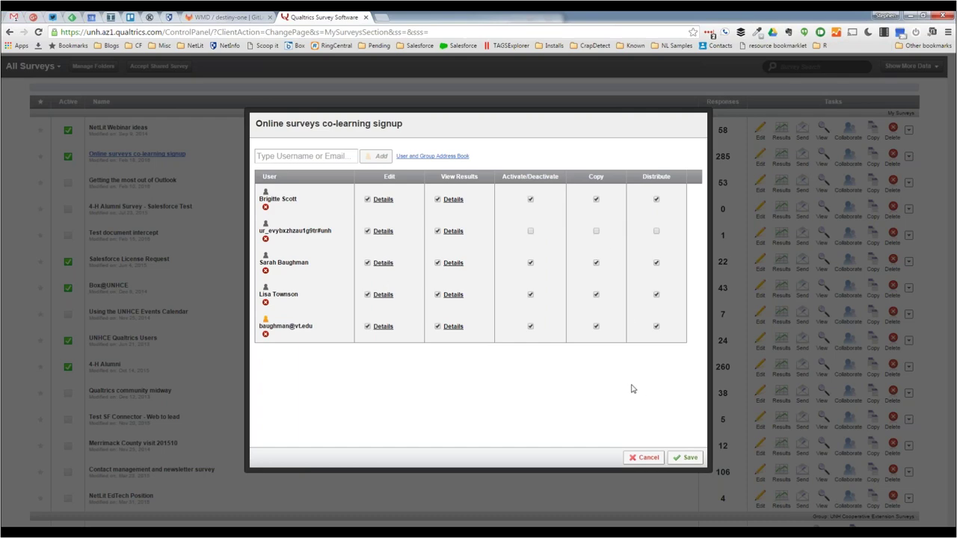
click(645, 458)
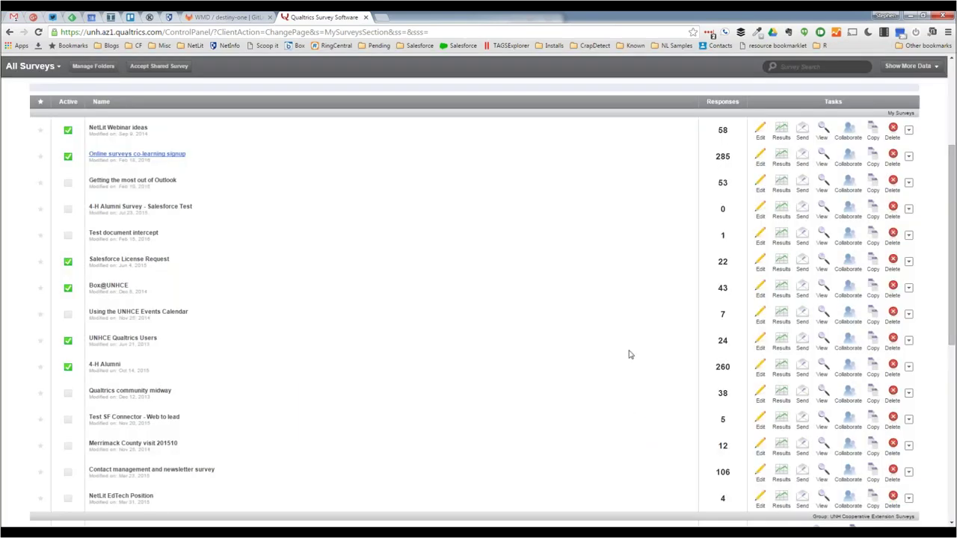